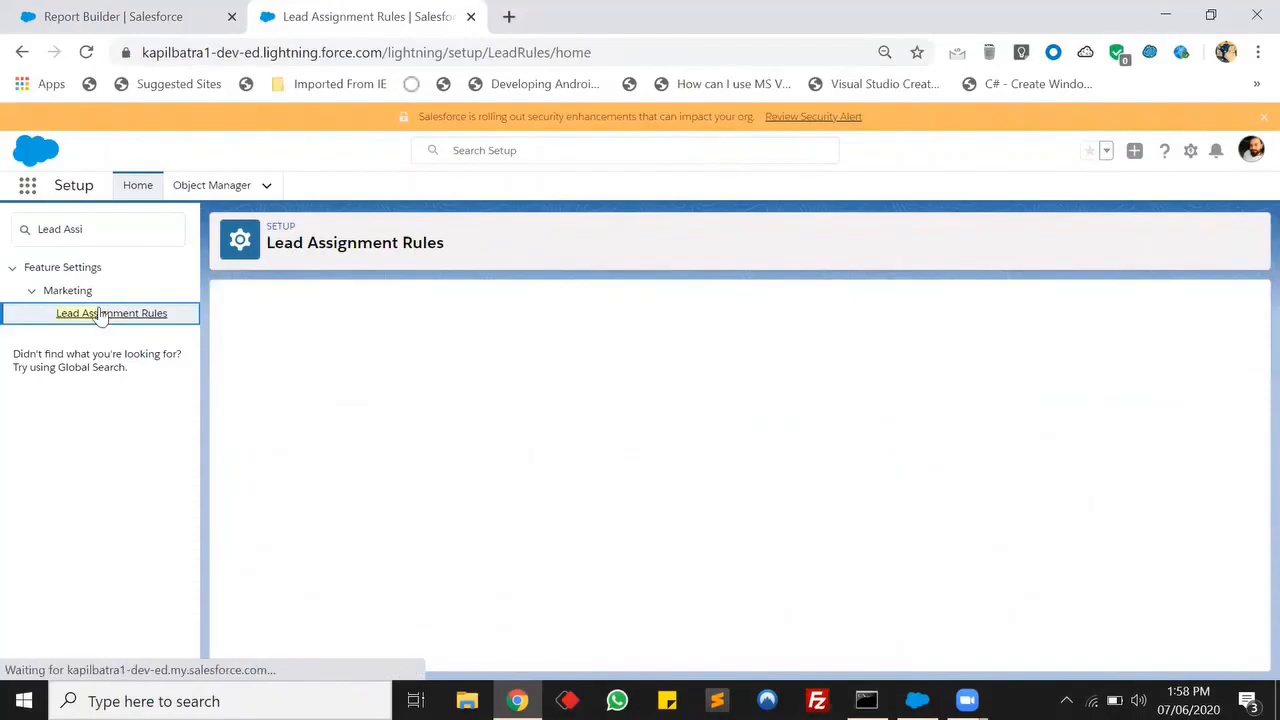
Create a new active lead assignment rule named NewLeadAssign and save it.
left_click(557, 388)
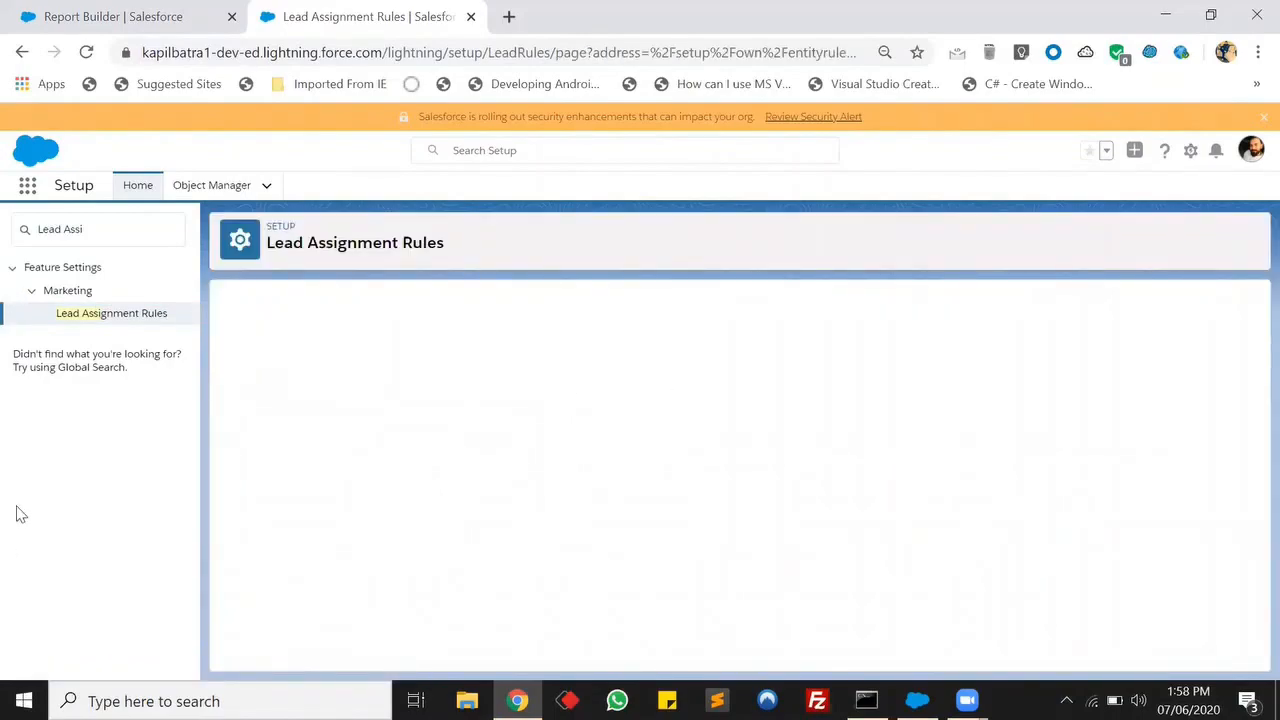
left_click(444, 407)
type("New")
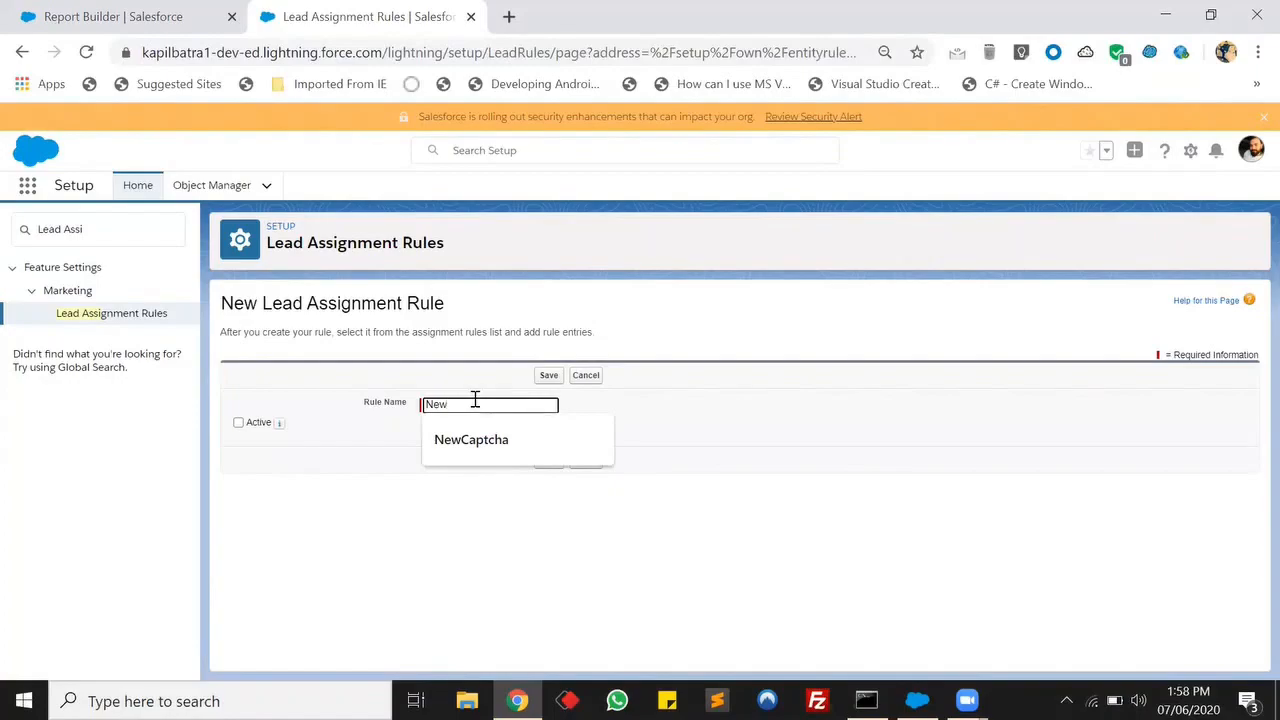
type("LeadAssign")
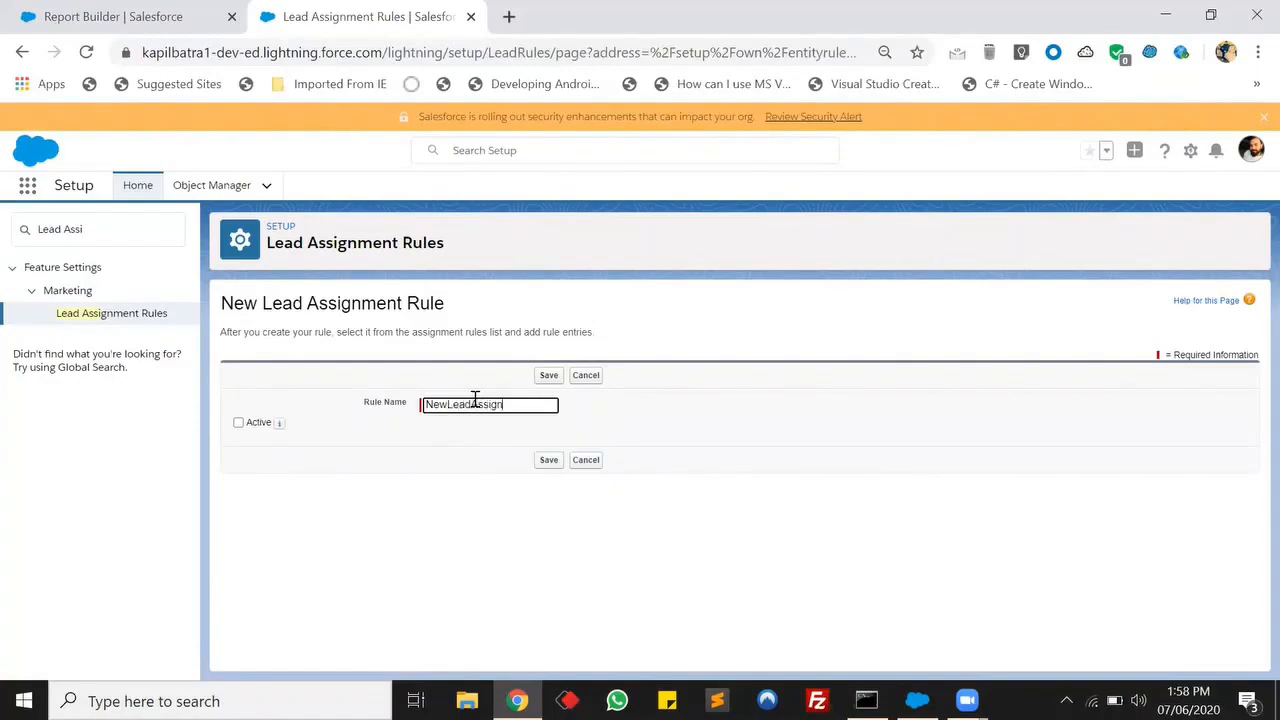
left_click(238, 423)
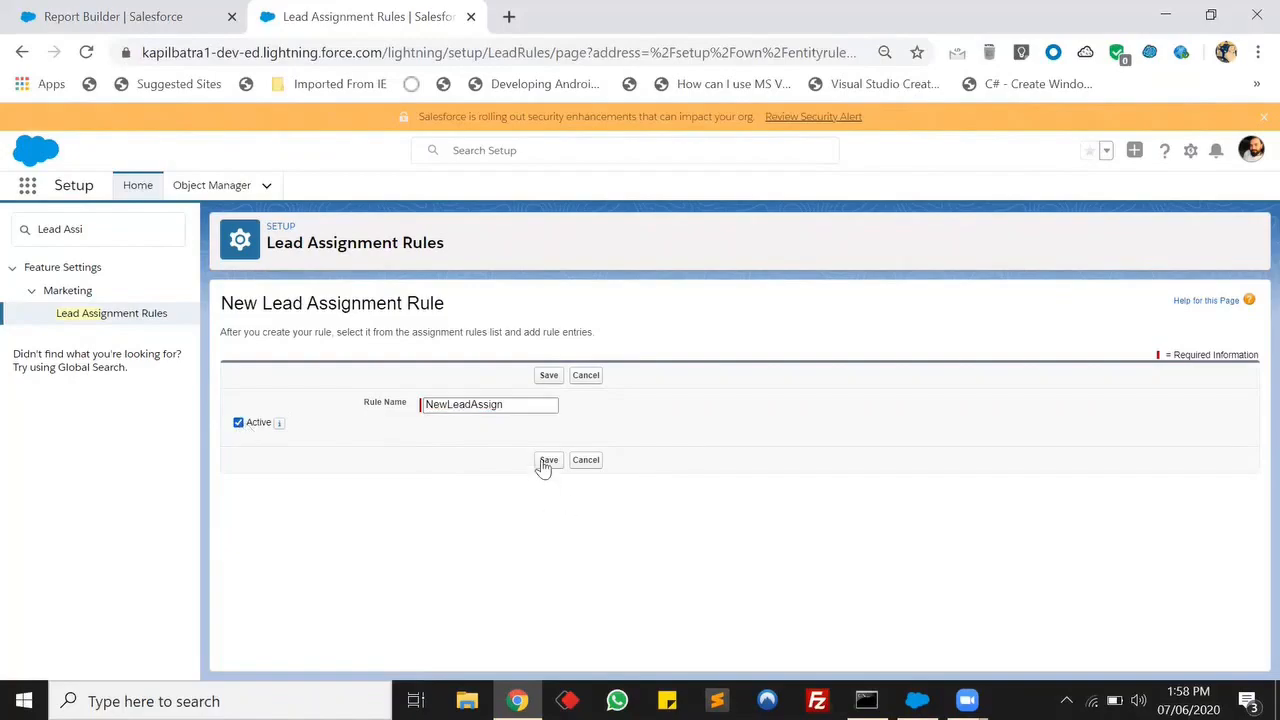
left_click(545, 465)
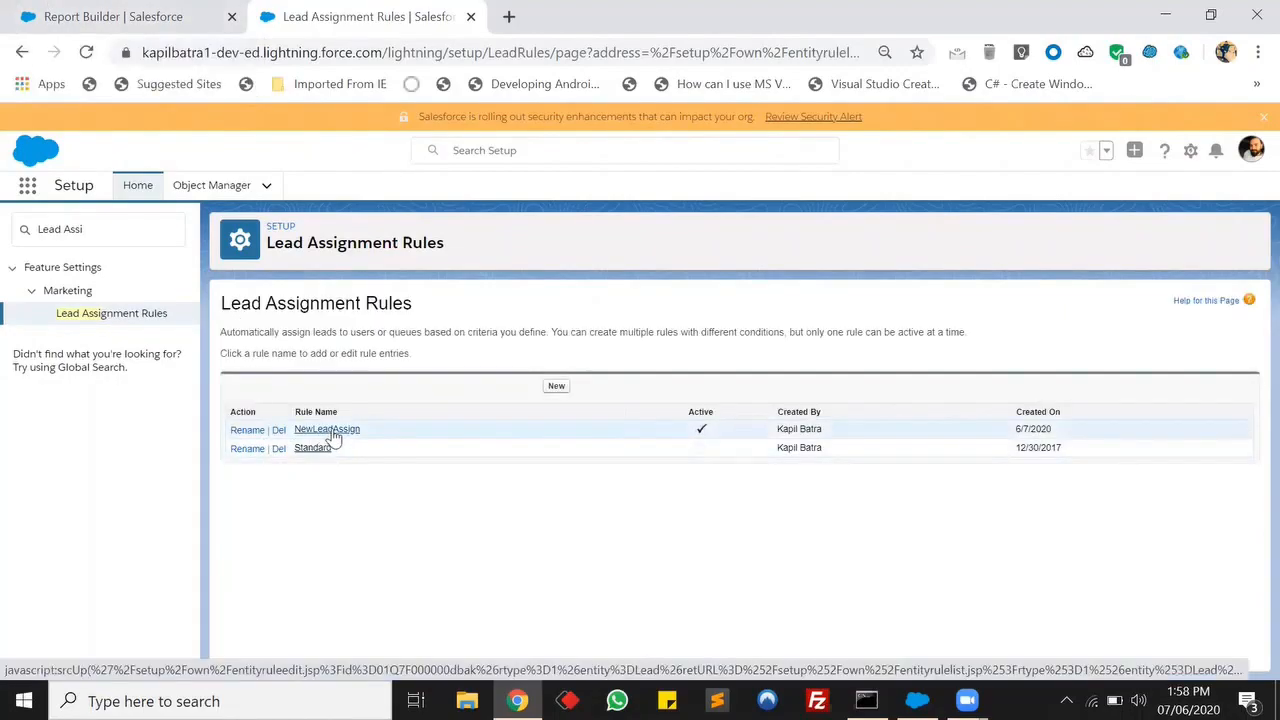
Open the NewLeadAssign rule and start a new rule entry with sort order 1.
left_click(330, 432)
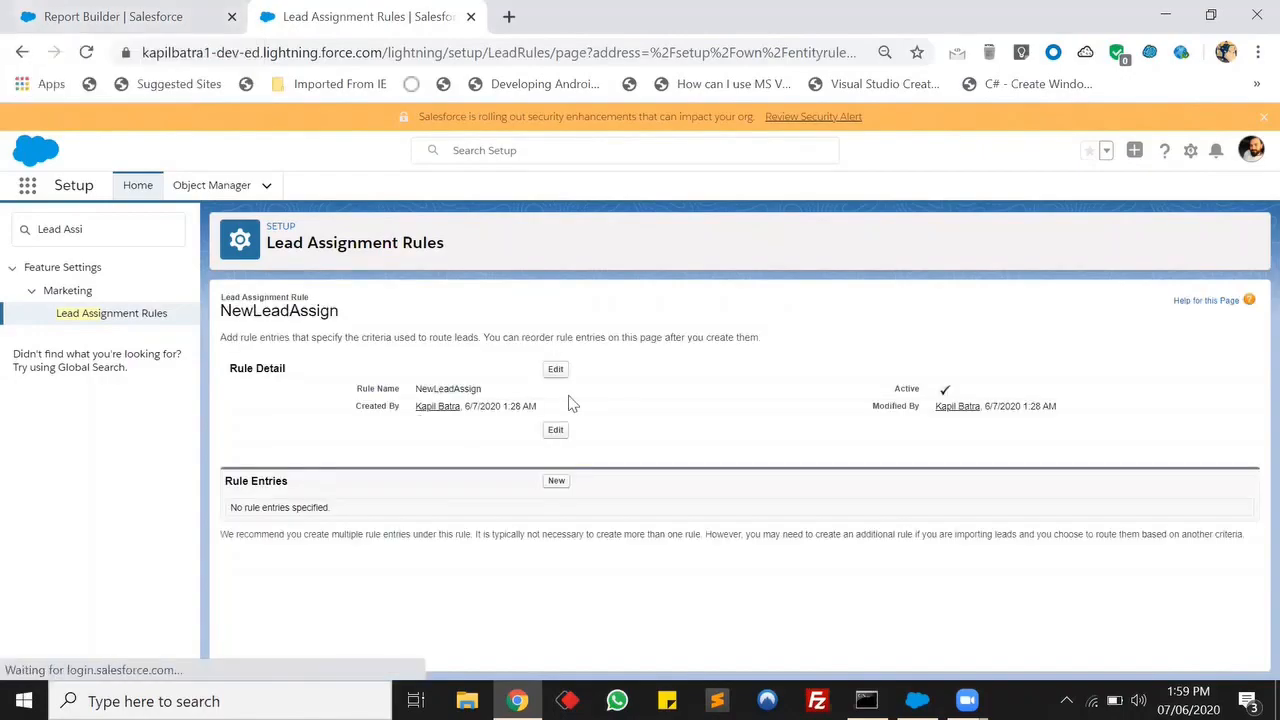
left_click(557, 482)
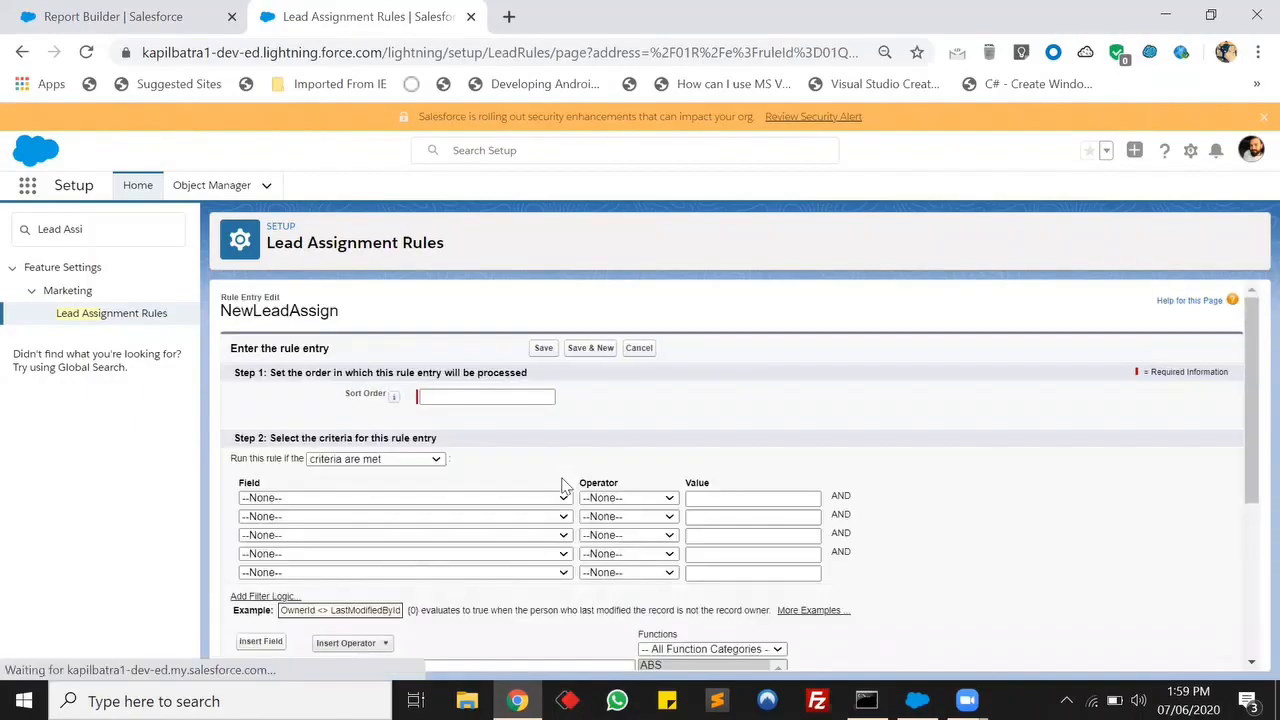
scroll(668, 457, "down", 1)
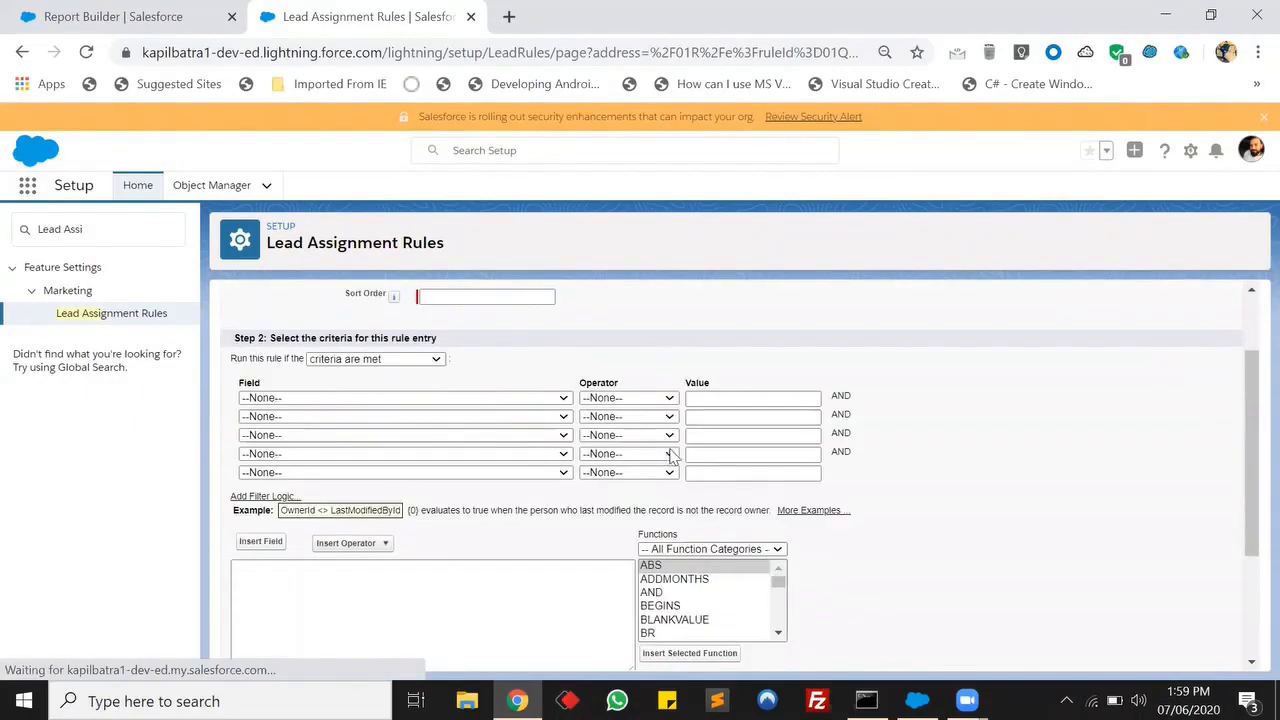
scroll(676, 440, "up", 1)
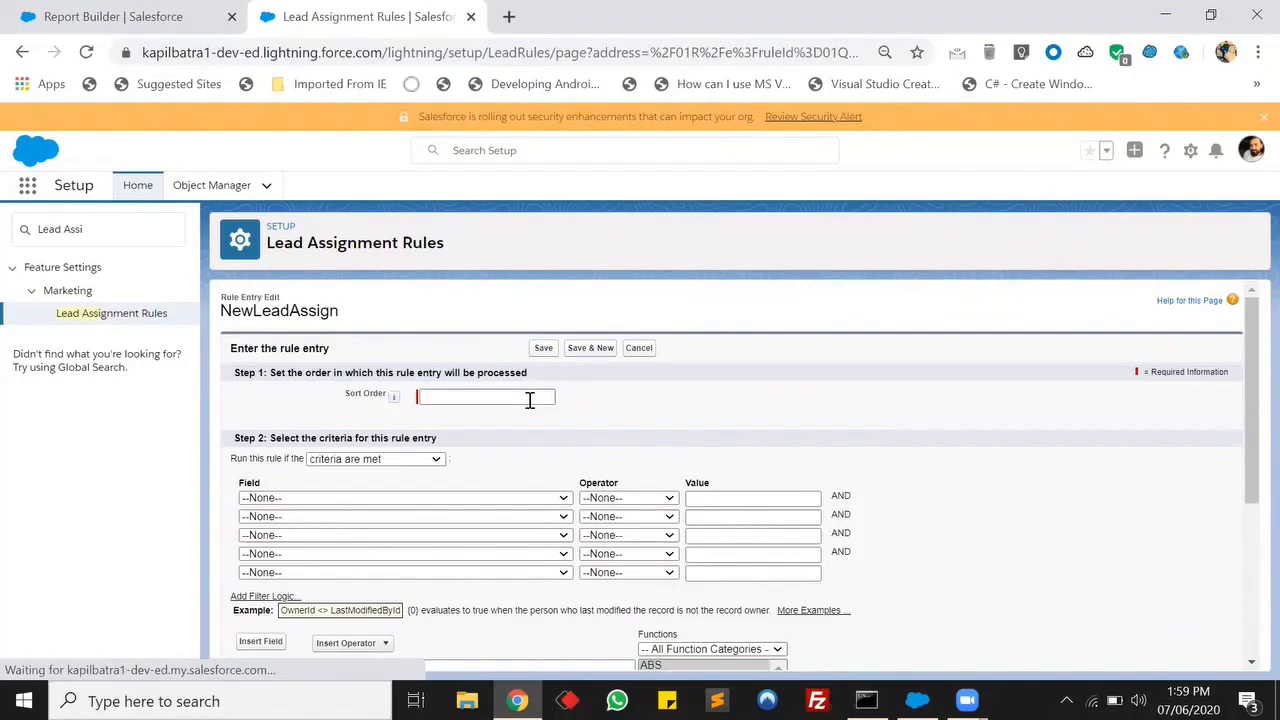
left_click(530, 398)
type("1")
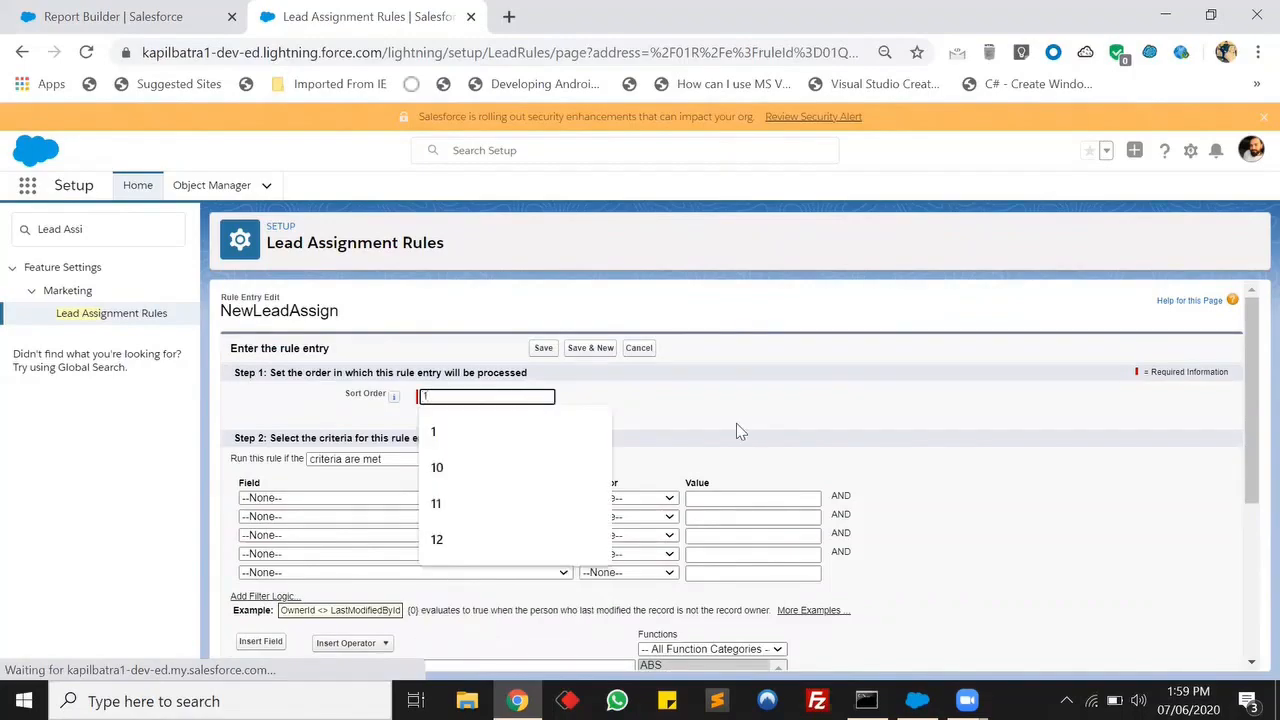
left_click(736, 423)
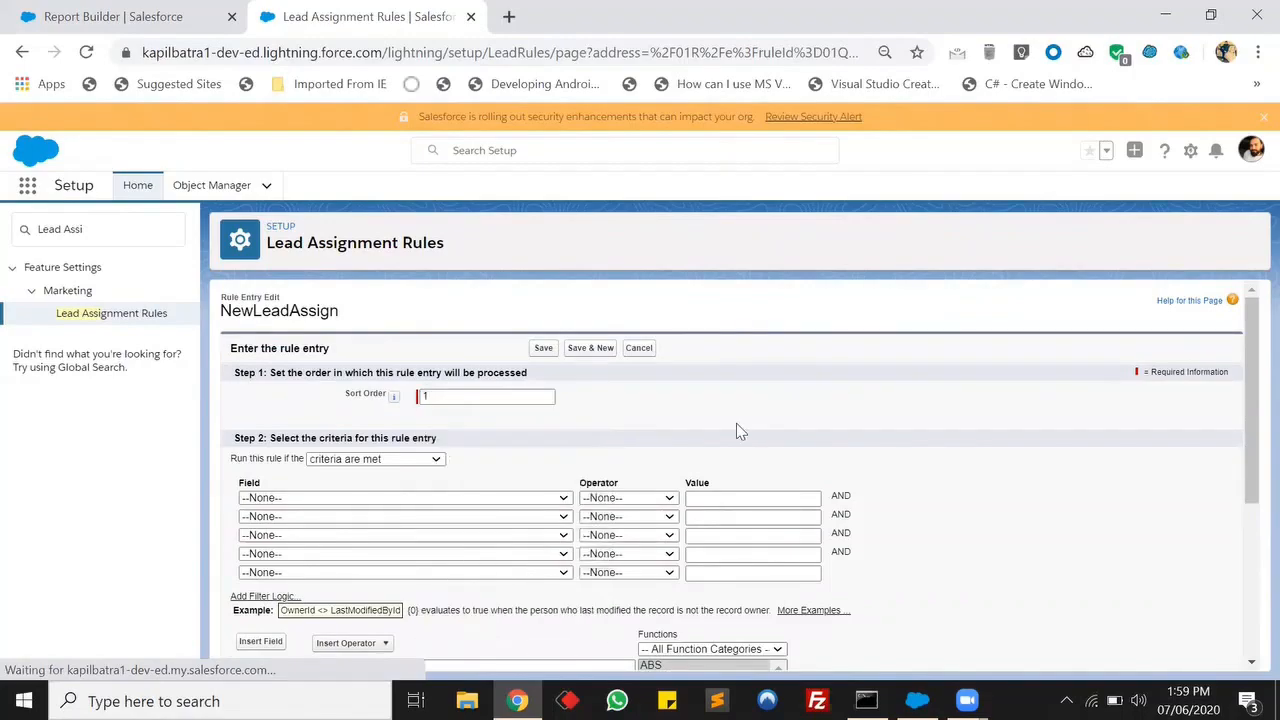
Set the entry to run when a formula evaluates to true, enter the formula TRUE, and check its syntax.
left_click(435, 460)
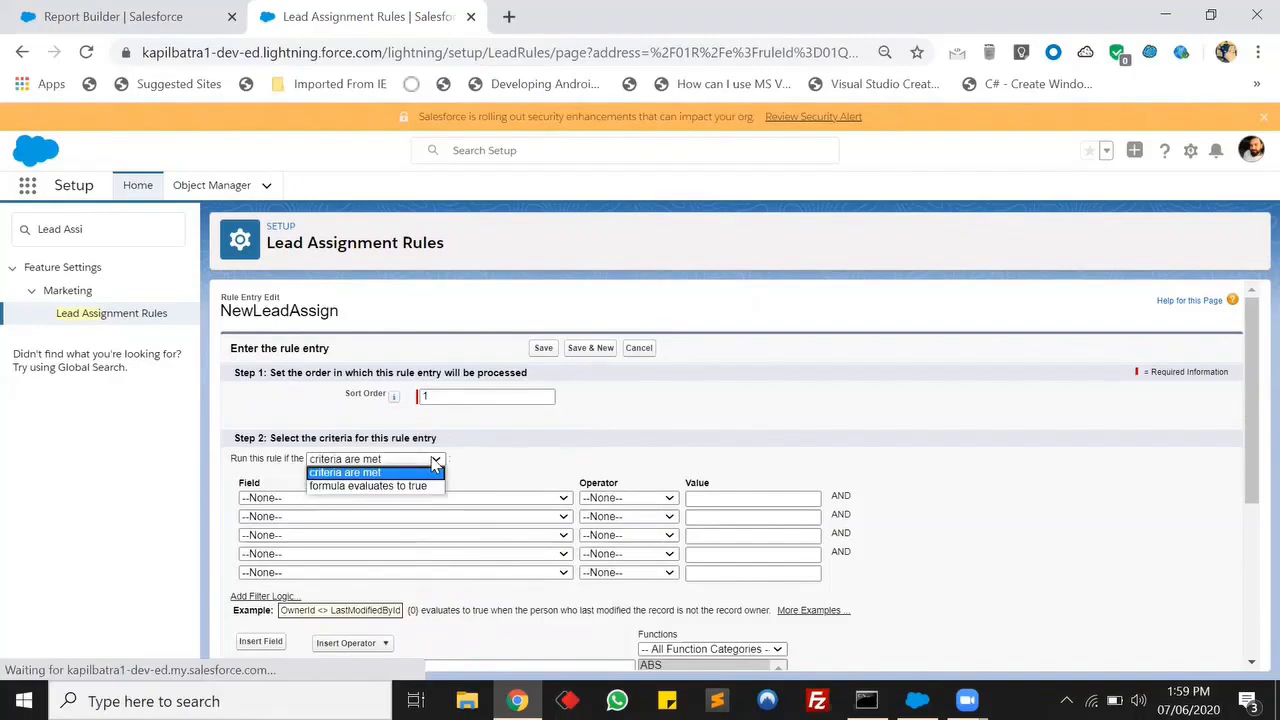
left_click(394, 486)
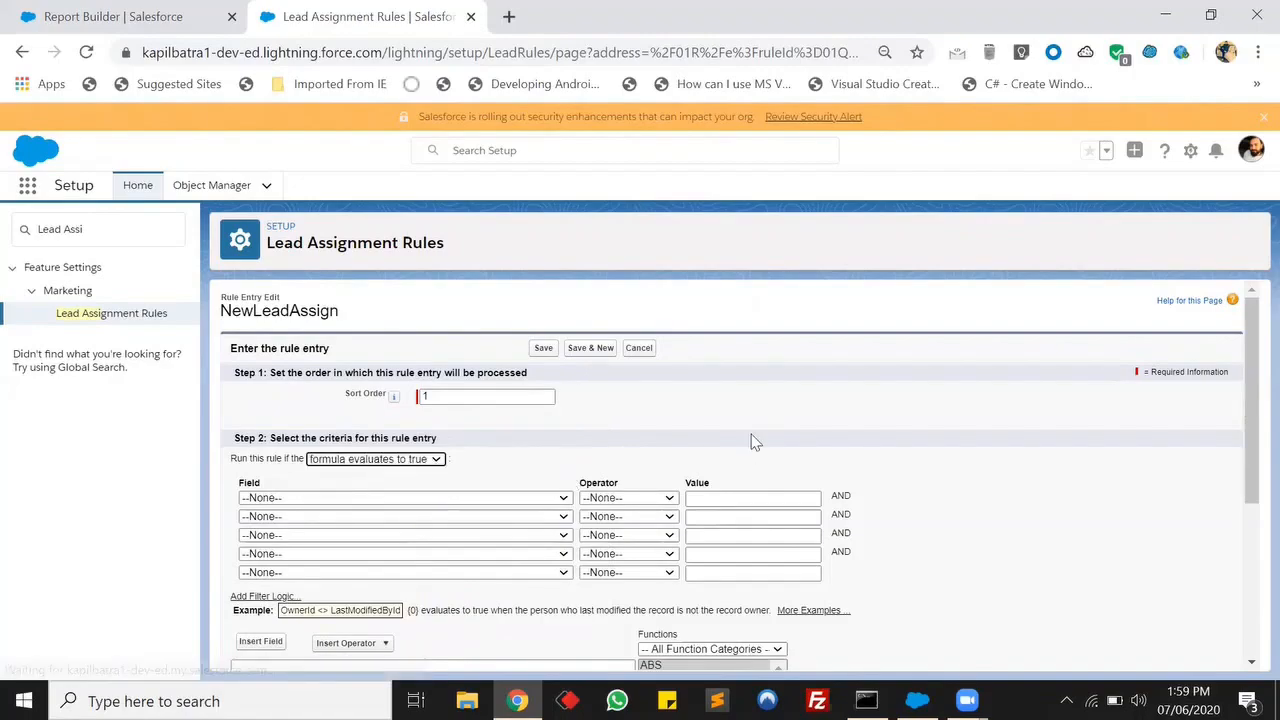
scroll(540, 508, "down", 1)
left_click(368, 491)
type("TRUE")
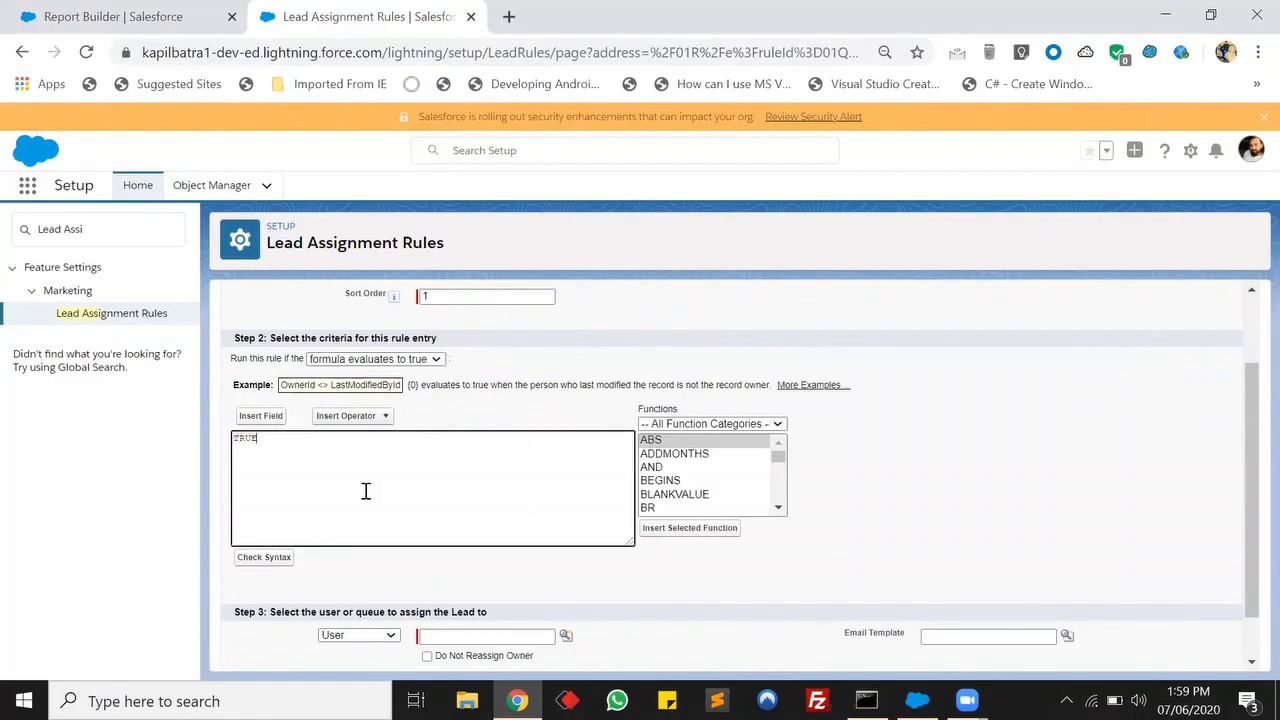
left_click(279, 560)
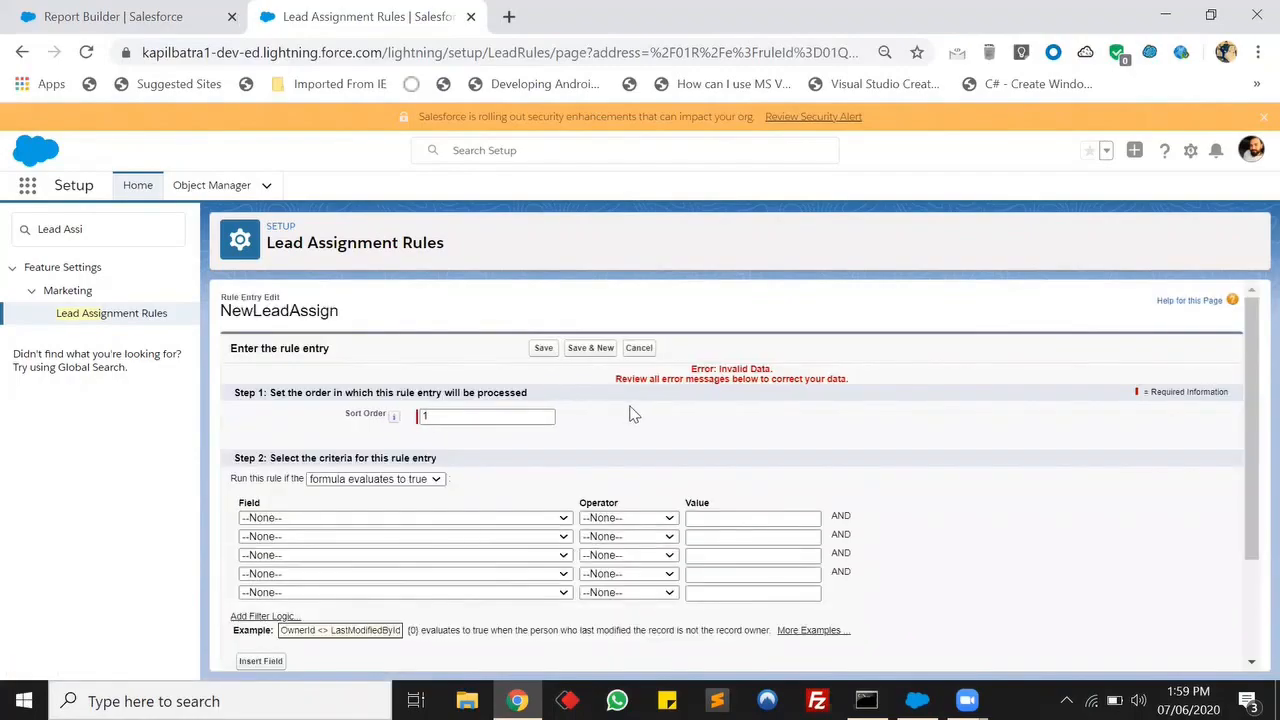
Assign the rule entry to a user picked from the user lookup and save the entry.
scroll(680, 410, "down", 3)
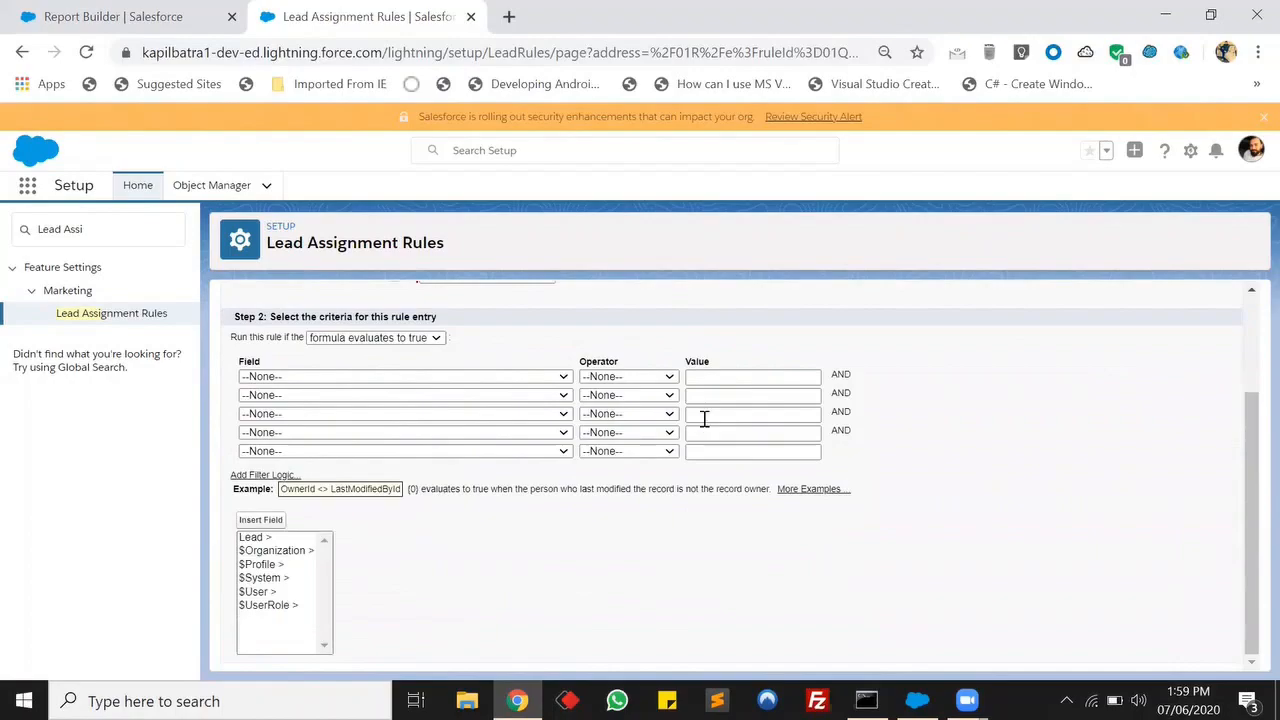
scroll(570, 486, "up", 3)
left_click(400, 484)
left_click(370, 505)
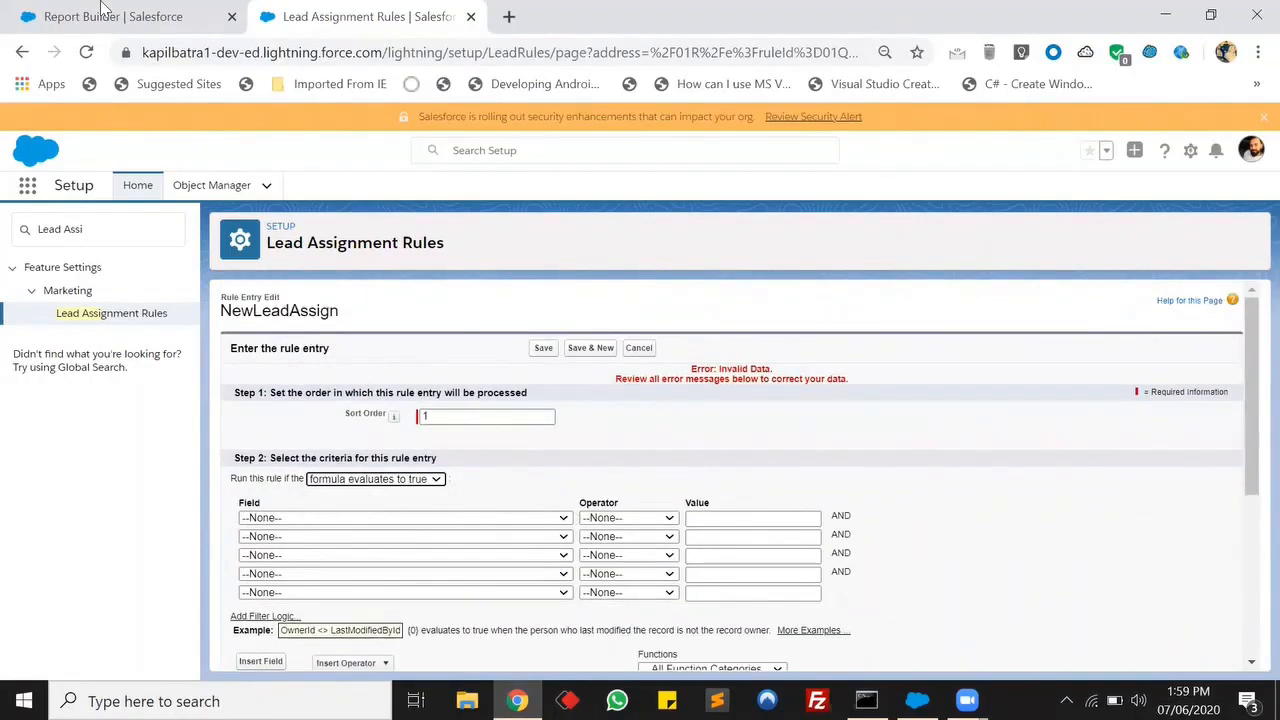
scroll(449, 429, "down", 3)
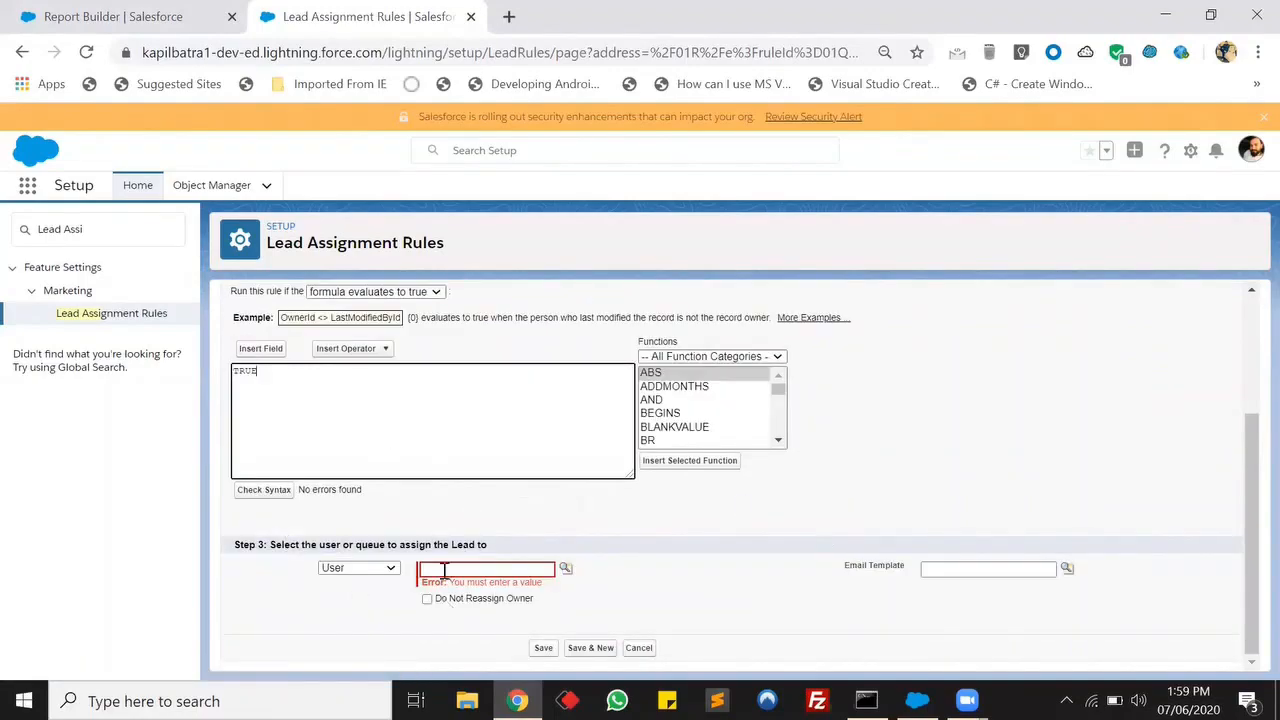
left_click(565, 568)
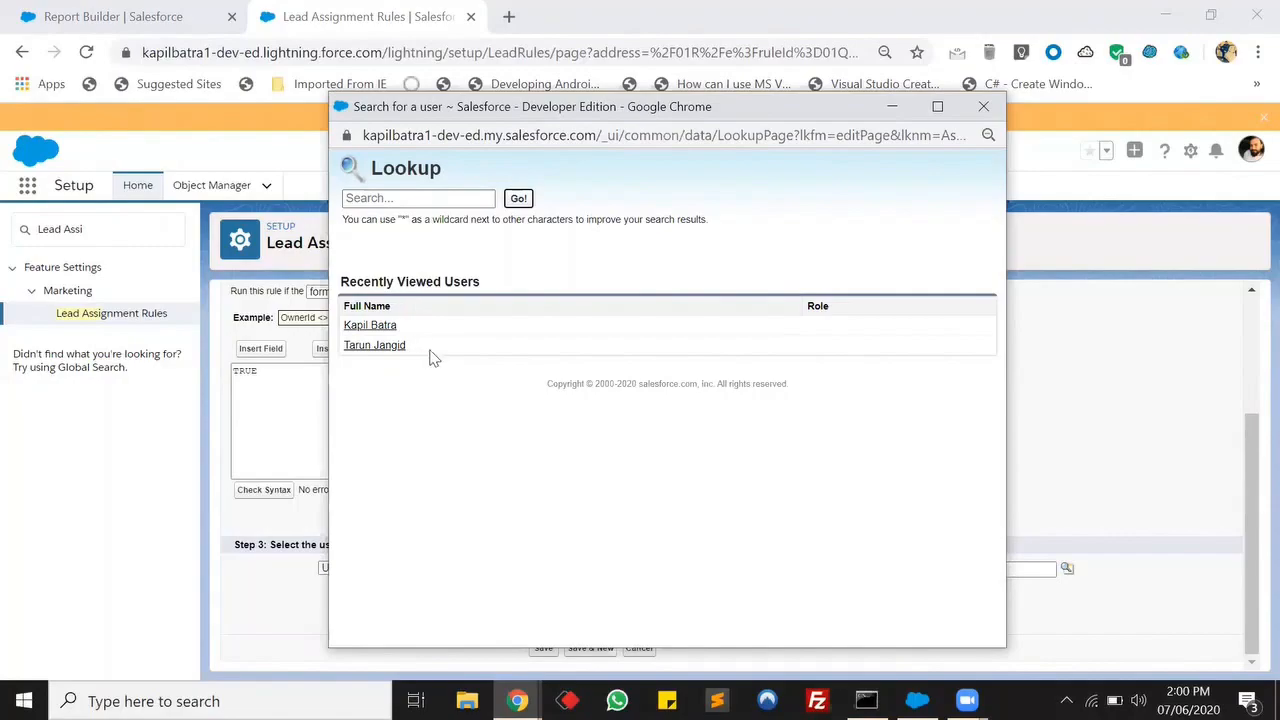
left_click(375, 345)
key("Return")
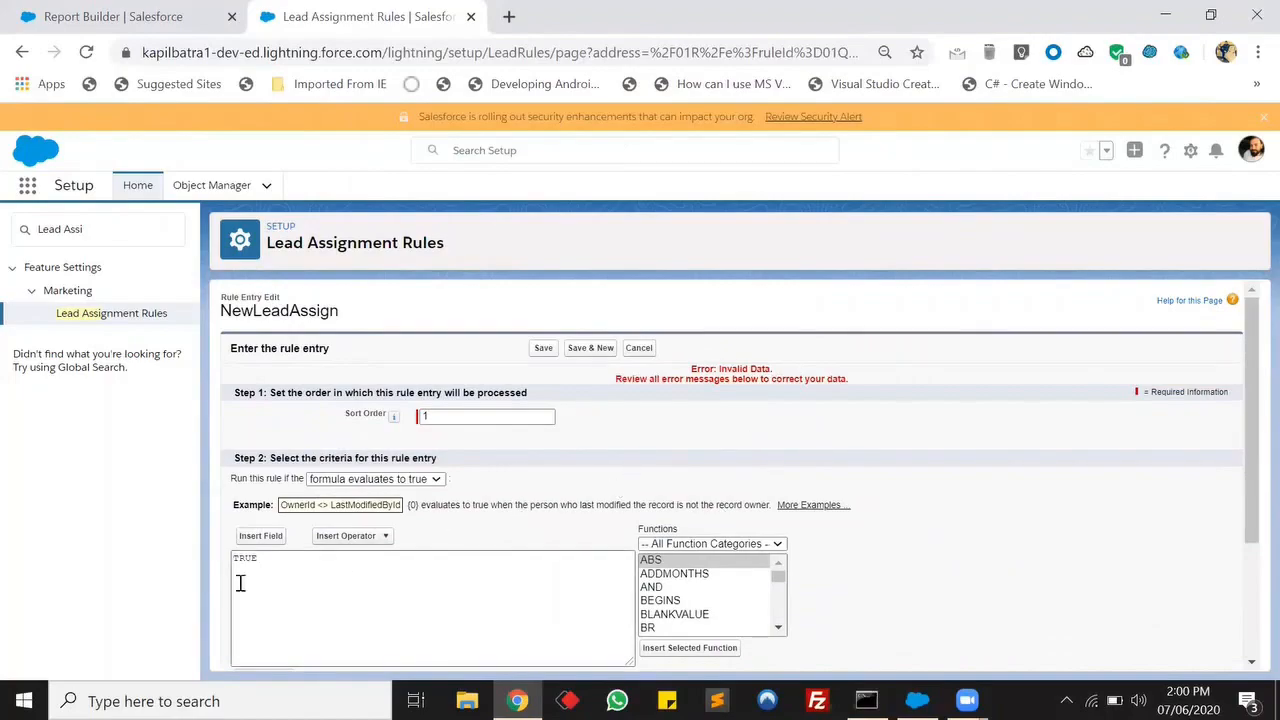
scroll(240, 583, "down", 2)
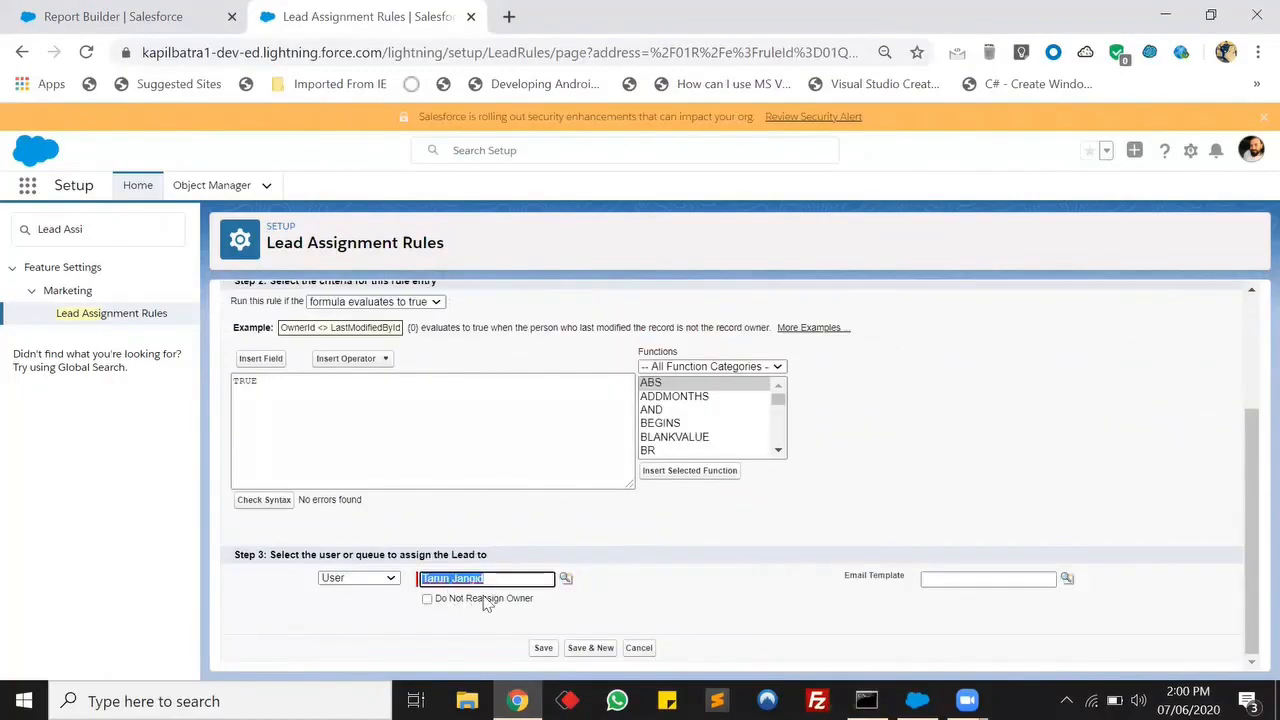
left_click(543, 648)
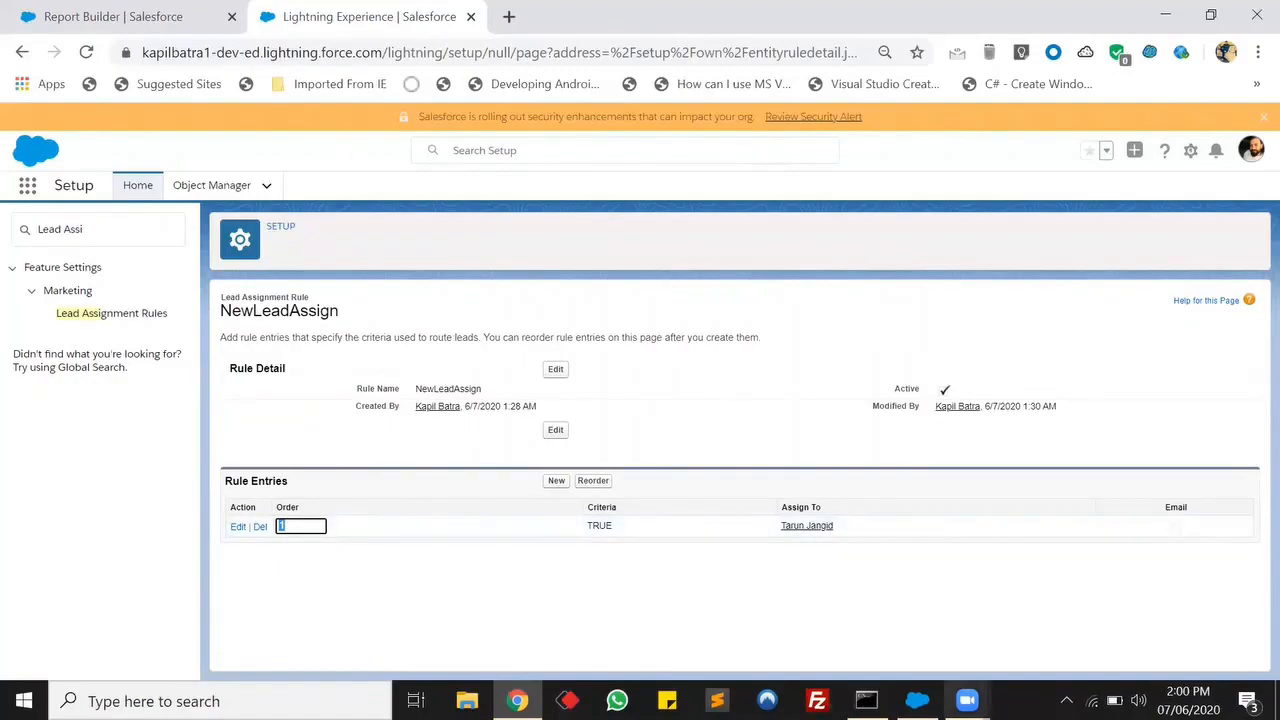
Switch to Data Loader, close the Load Updates wizard, and open Settings at the Assignment rule field.
left_click(917, 700)
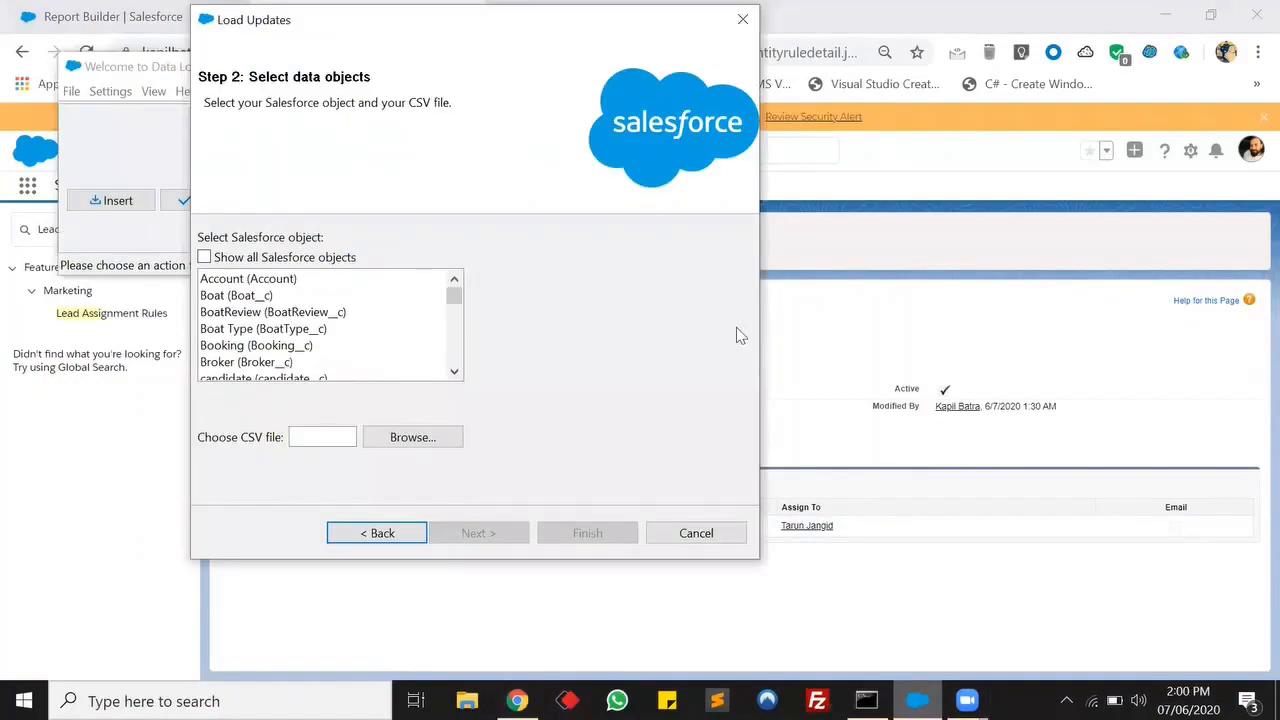
left_click_drag(519, 20, 614, 37)
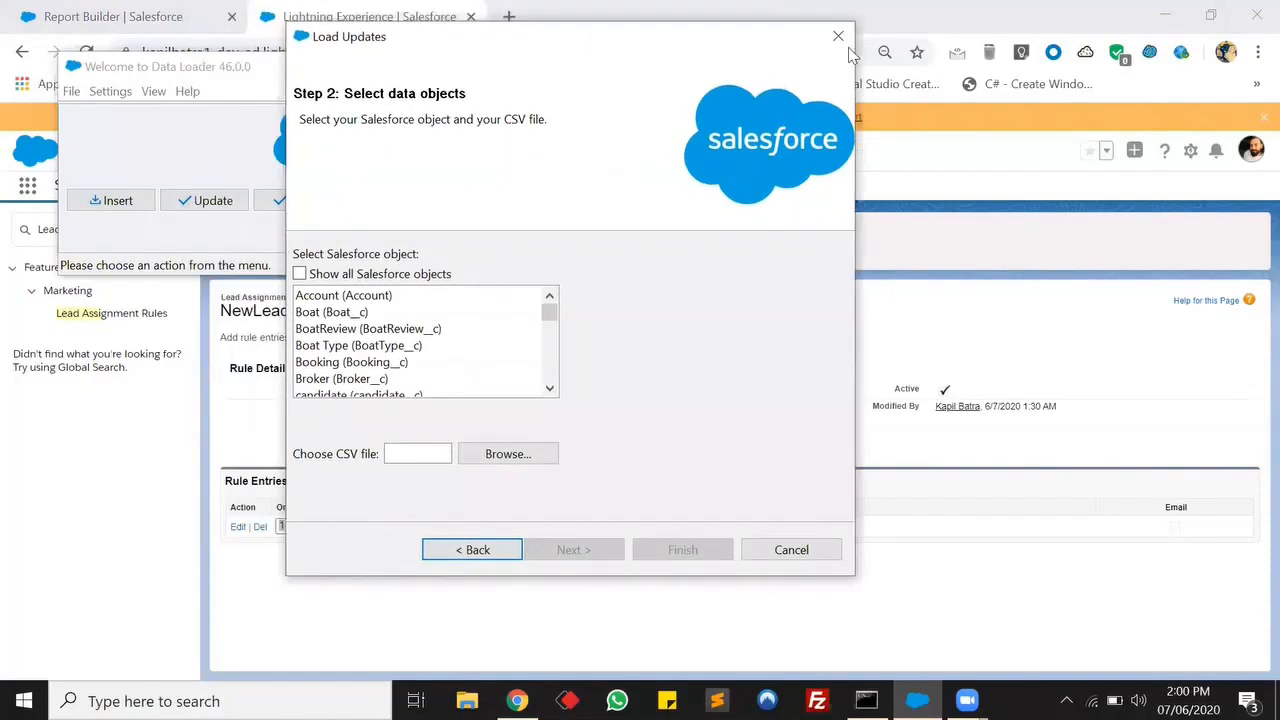
left_click(840, 38)
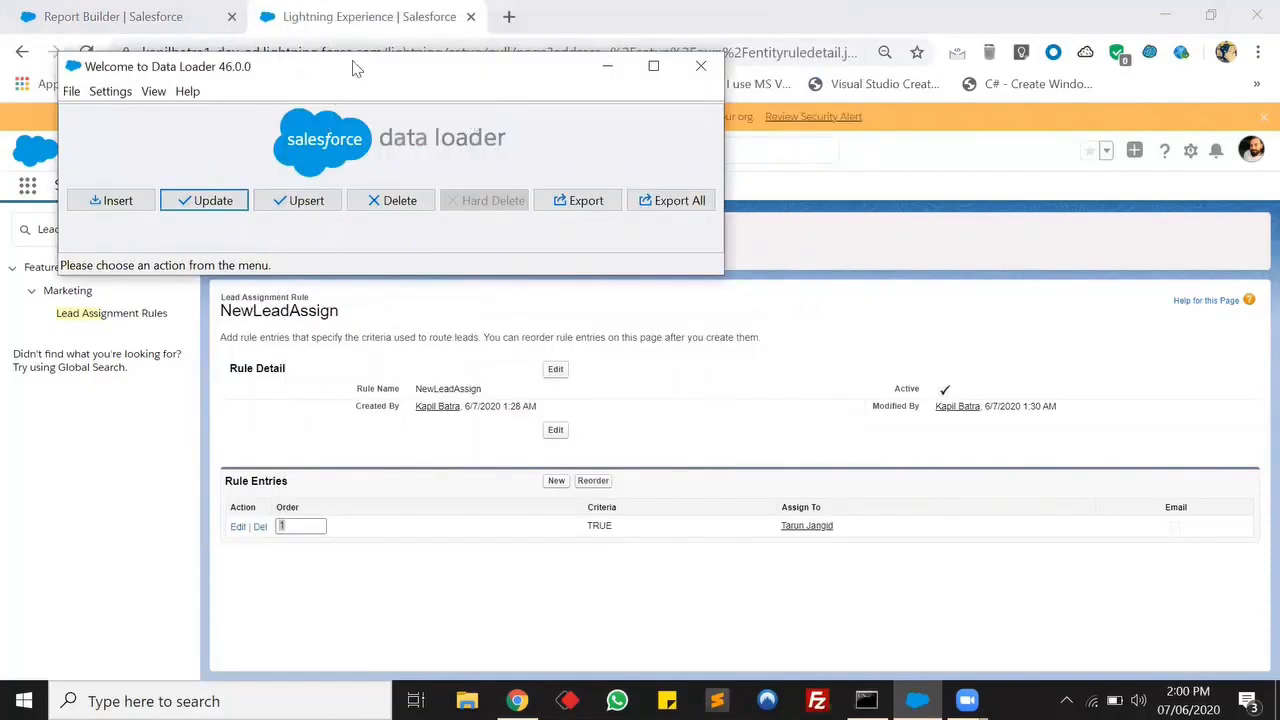
left_click_drag(352, 64, 856, 323)
left_click(614, 350)
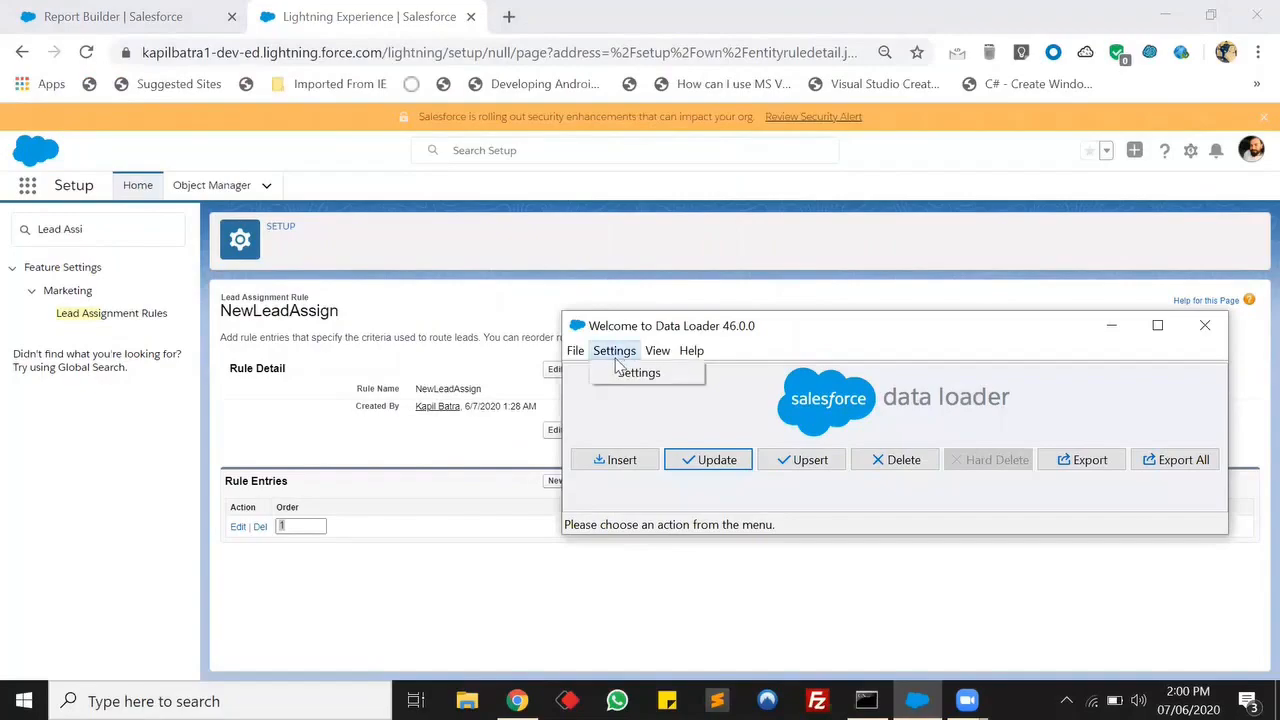
left_click(638, 373)
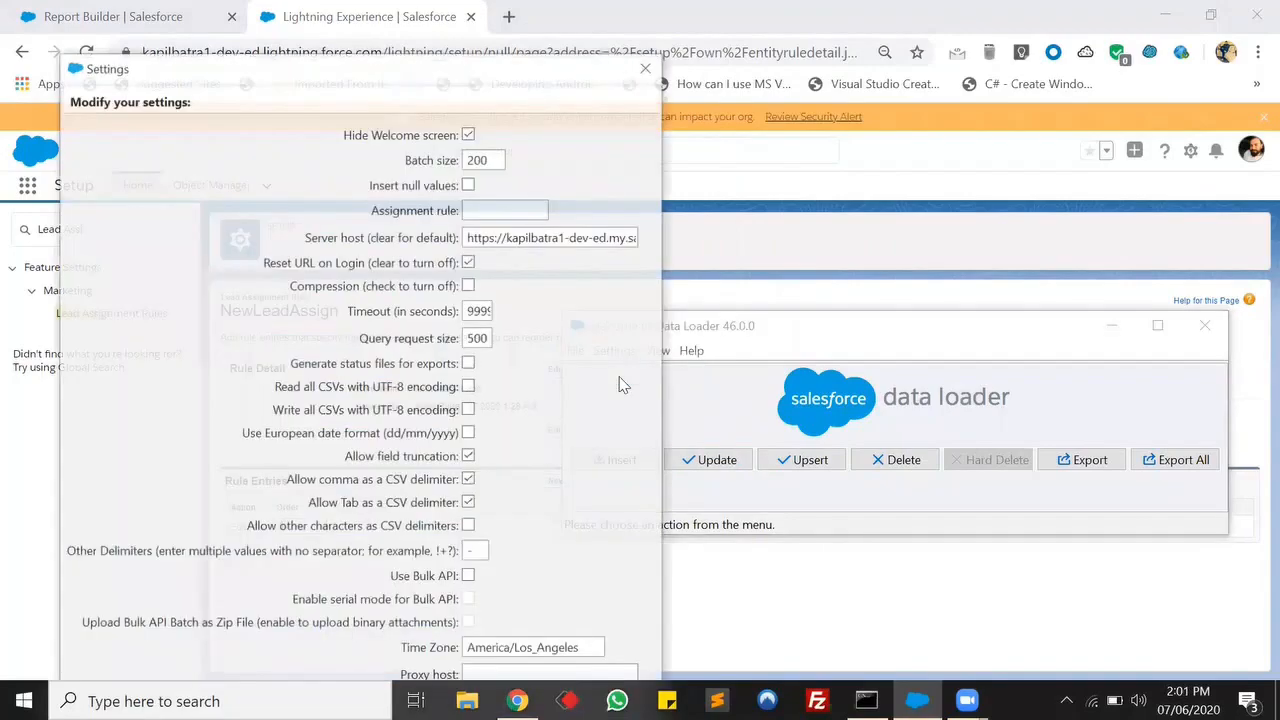
left_click(485, 210)
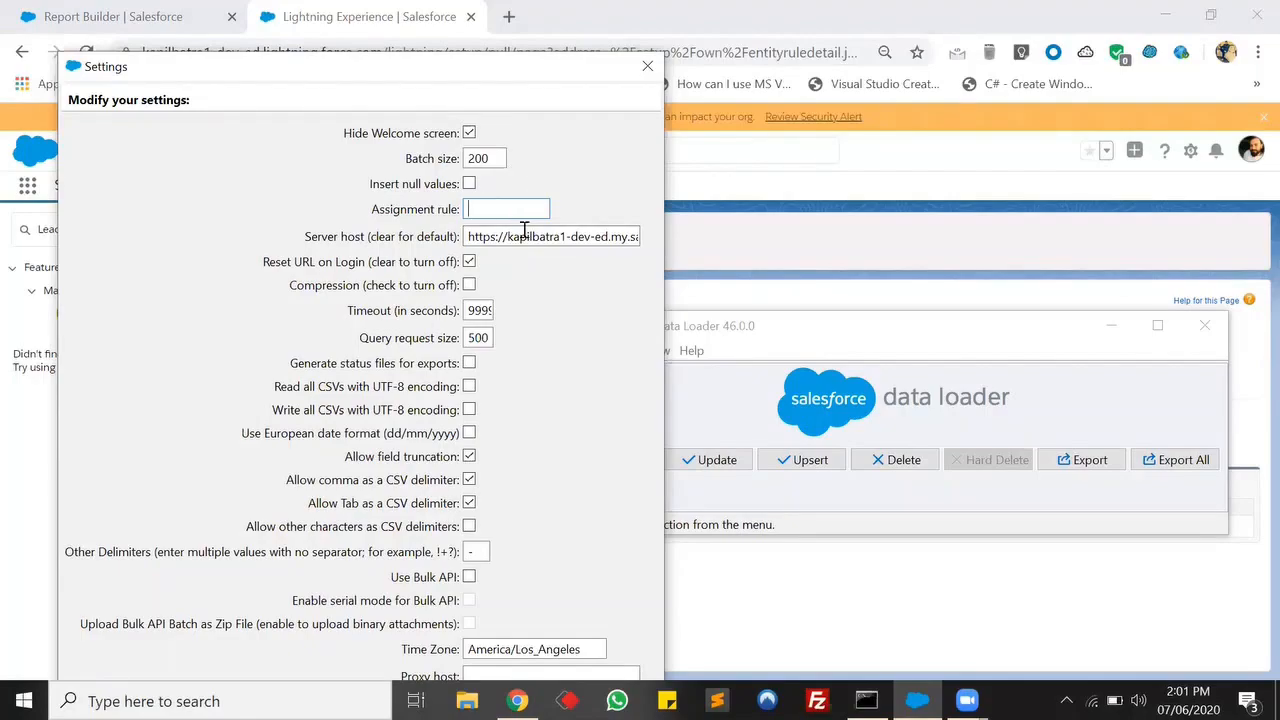
In the browser, select the NewLeadAssign rule's ID within the page address.
left_click(380, 12)
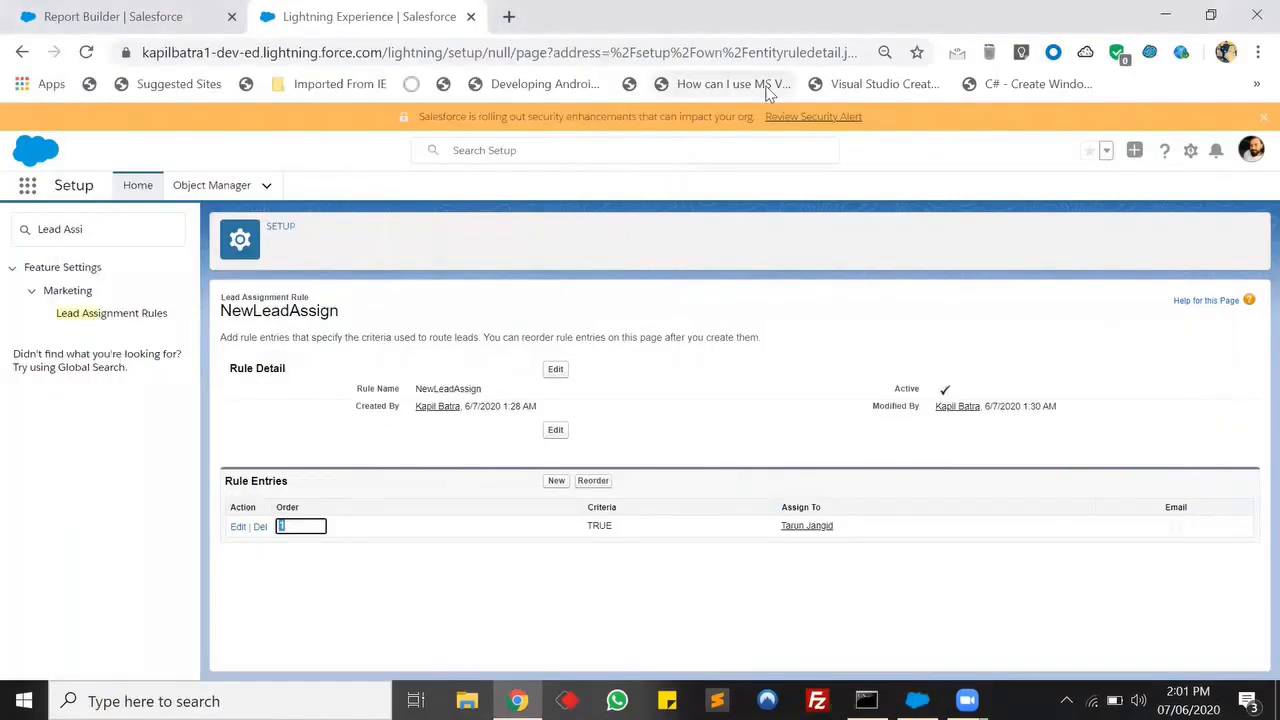
left_click(724, 52)
left_click_drag(904, 55, 751, 57)
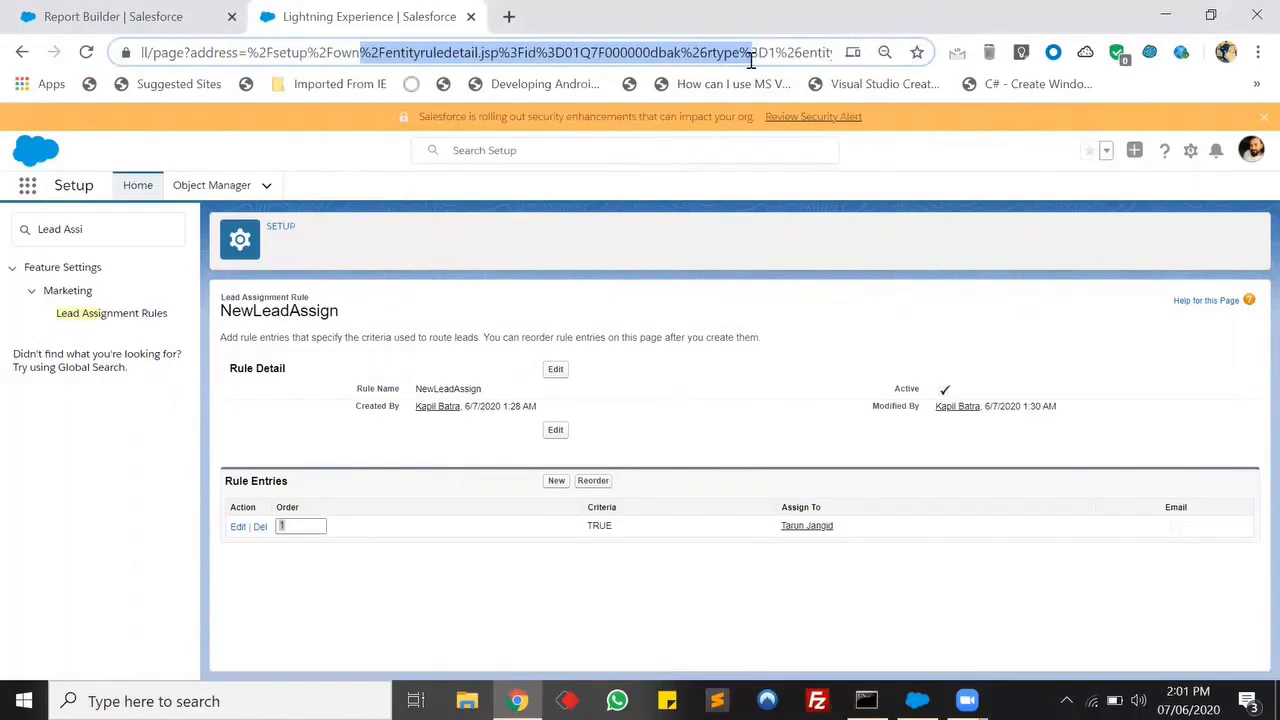
left_click(658, 54)
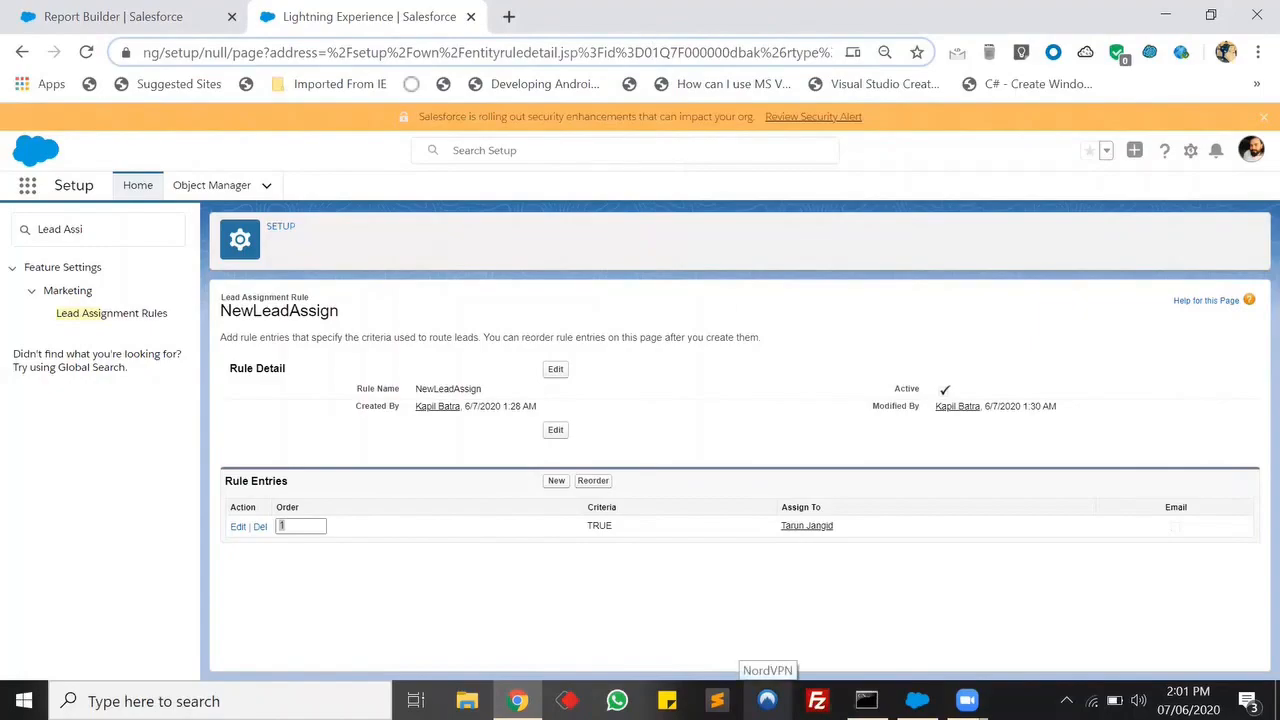
key("shift+Right")
key("shift+Right")
key("shift+Right")
key("shift+Right")
key("shift+Right")
key("shift+Right")
key("shift+Right")
key("shift+Right")
key("shift+Right")
key("shift+Right")
key("shift+Right")
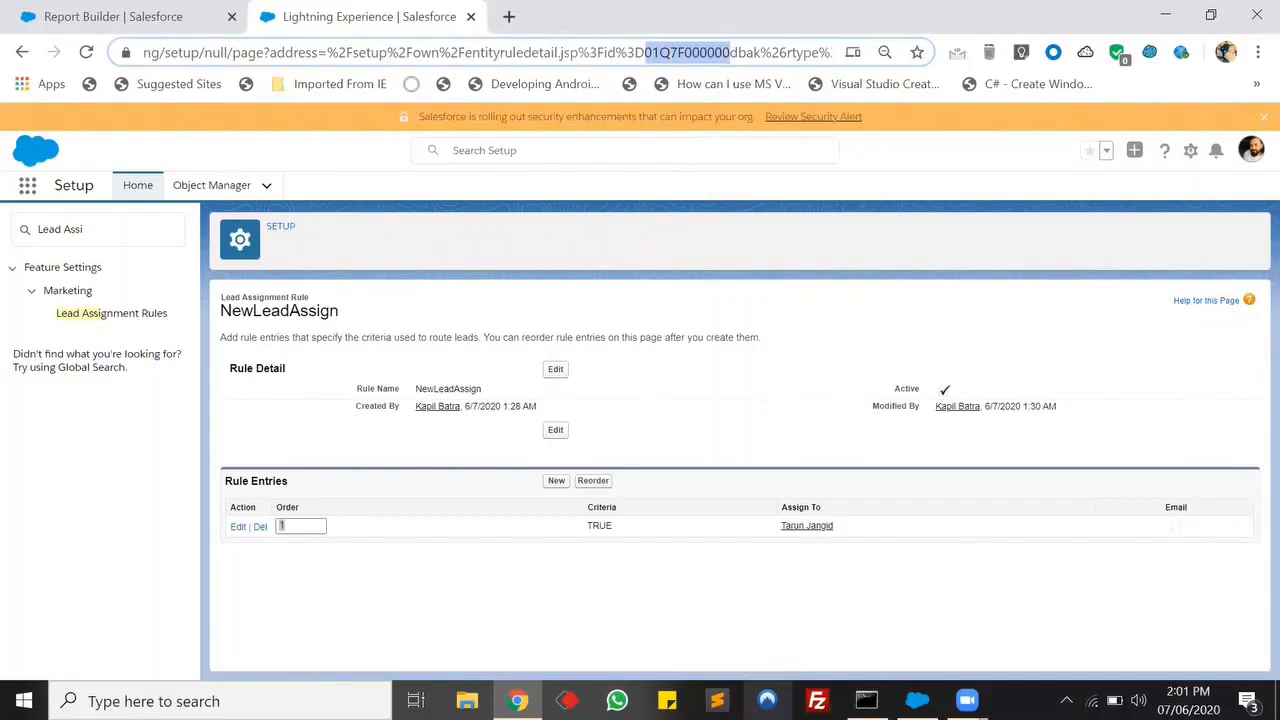
key("shift+Right")
key("shift+Right")
key("shift+Right")
key("shift+Right")
key("ctrl+c")
Return to Data Loader settings and paste the rule ID into the Assignment rule field.
mouse_move(867, 700)
left_click(967, 700)
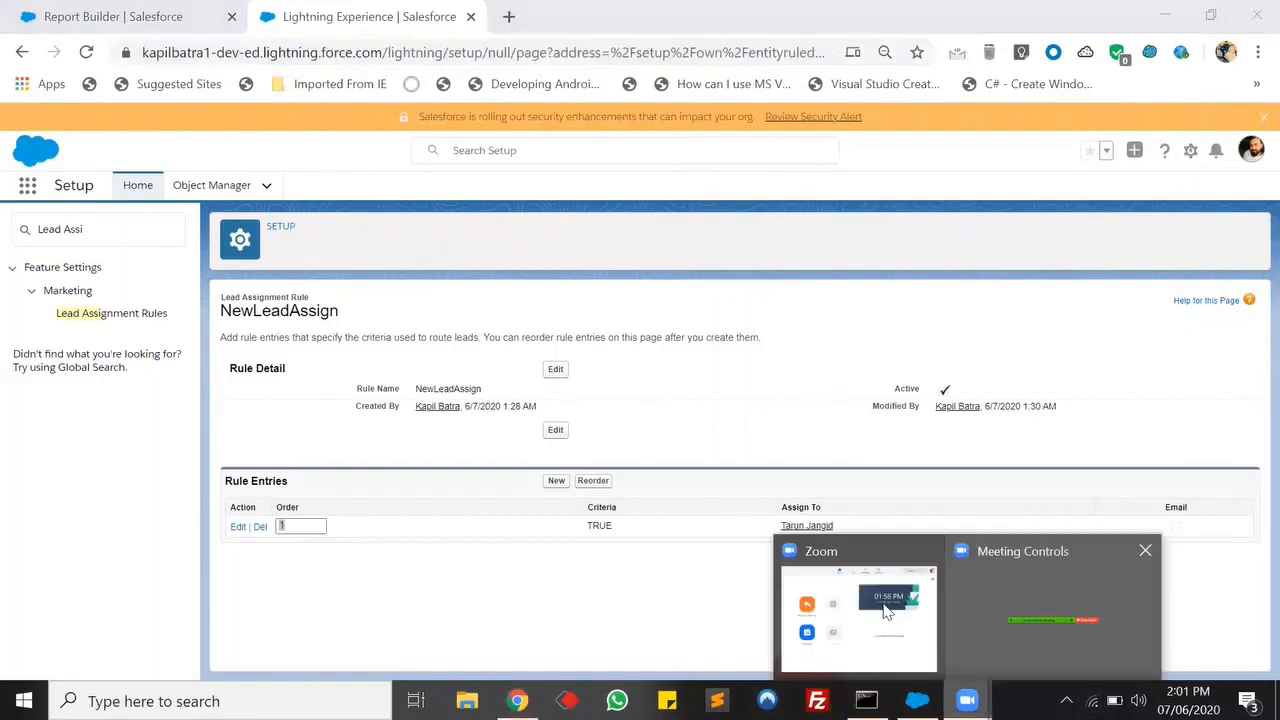
left_click(917, 700)
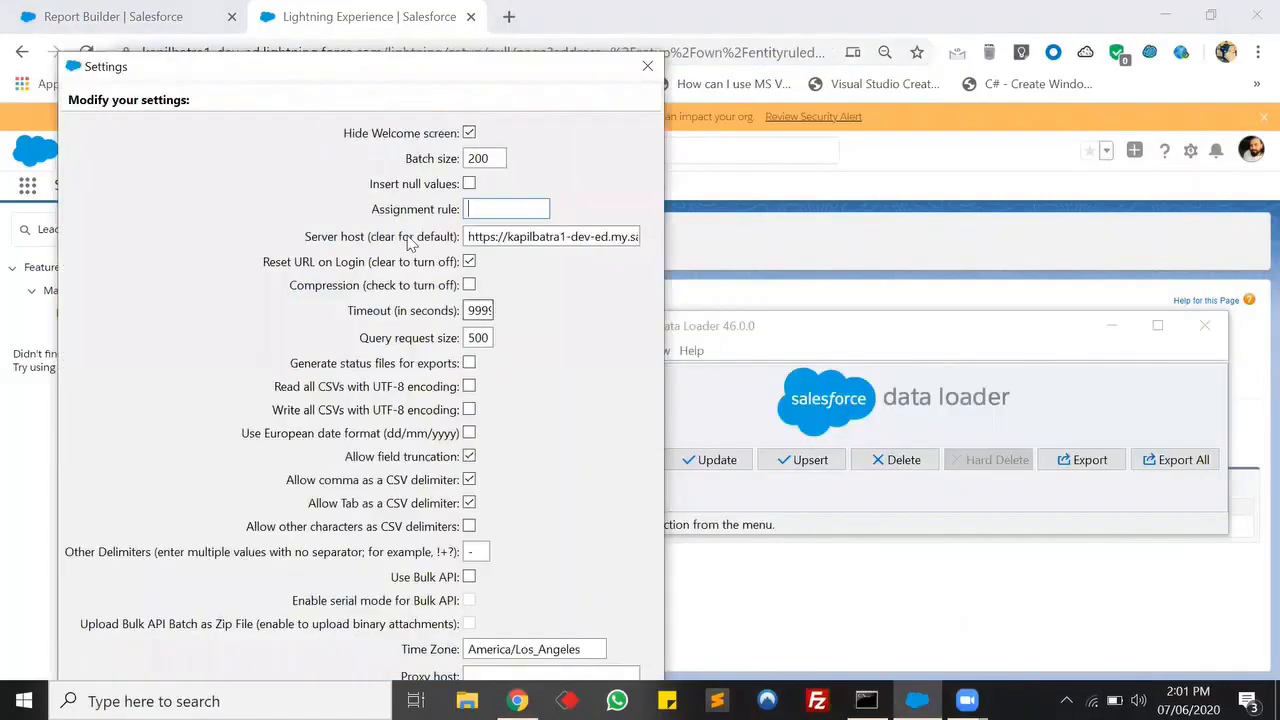
left_click(502, 207)
key("ctrl+v")
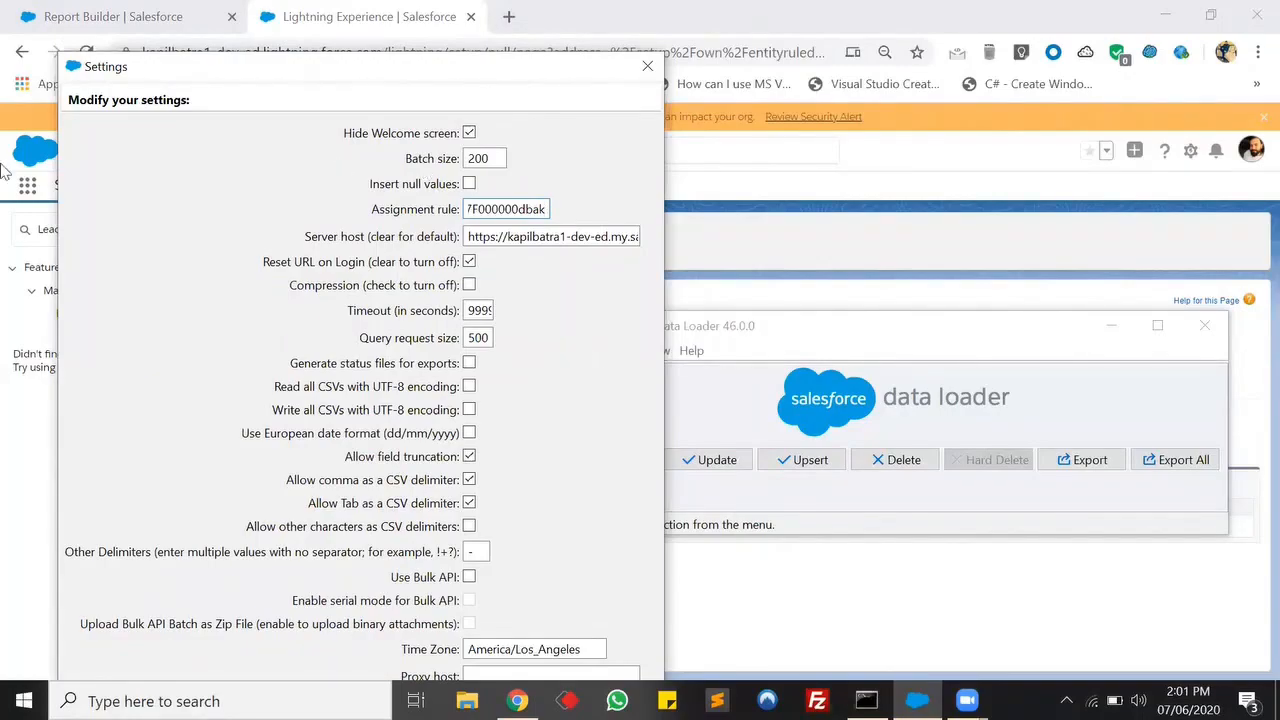
Save the Data Loader settings with the assignment rule ID and move the Data Loader window aside.
key("Return")
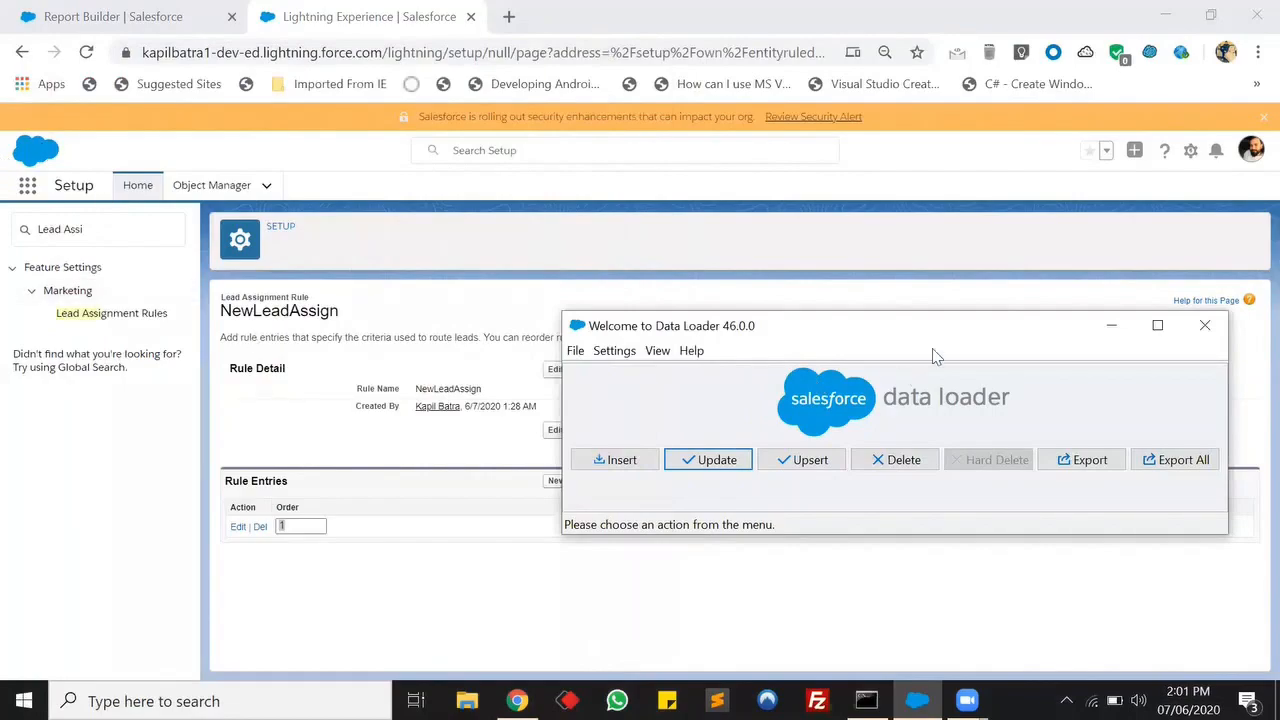
left_click_drag(969, 330, 762, 216)
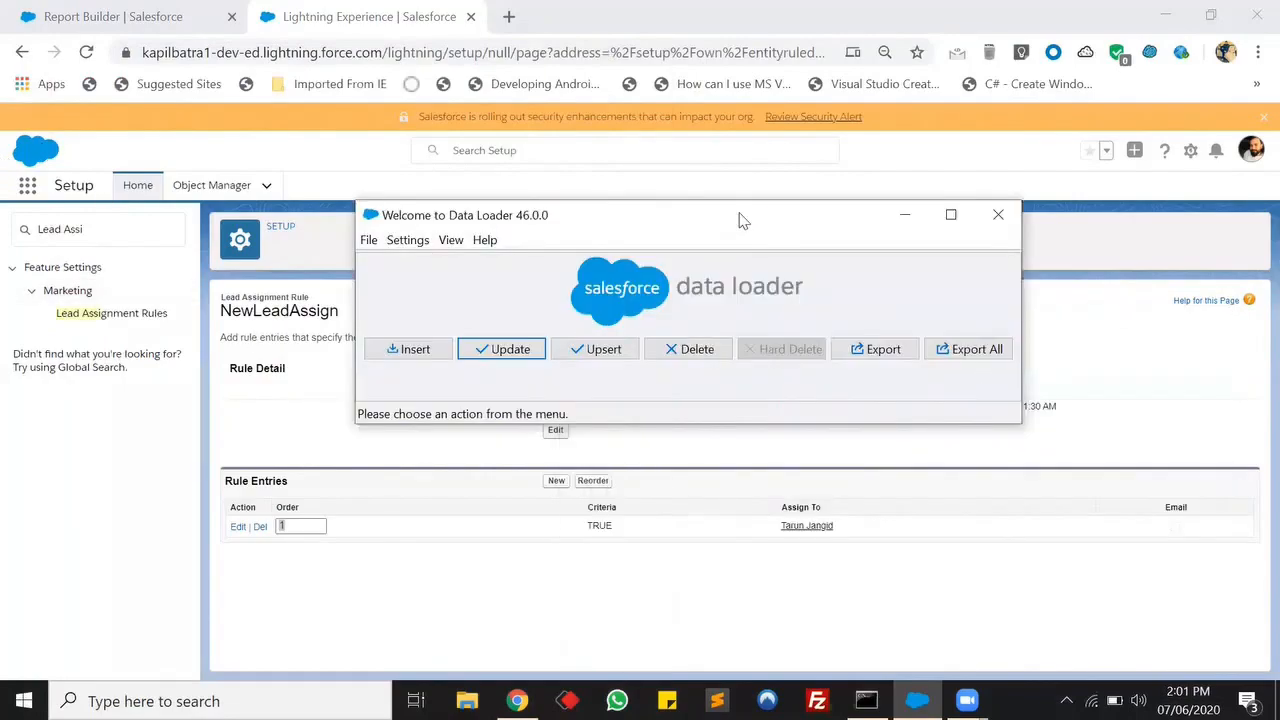
Open the New Leads Report in the report builder for editing and remove all of its columns.
left_click(100, 14)
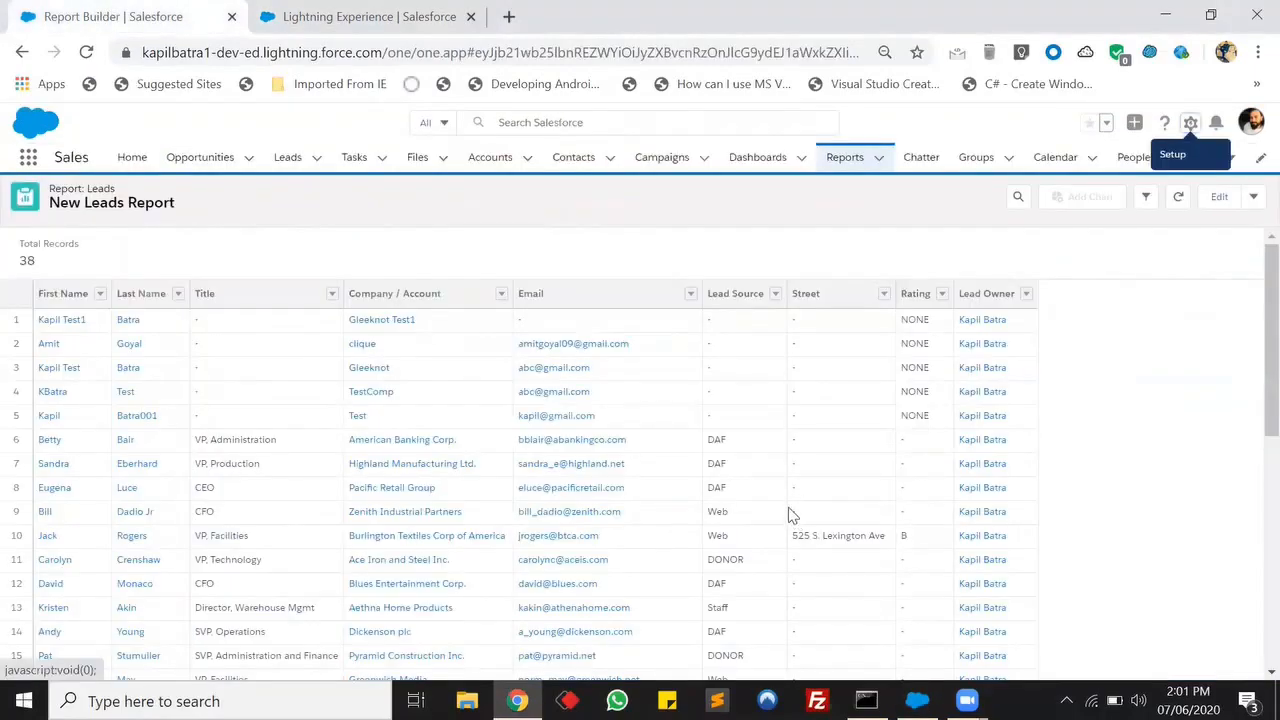
left_click(1221, 200)
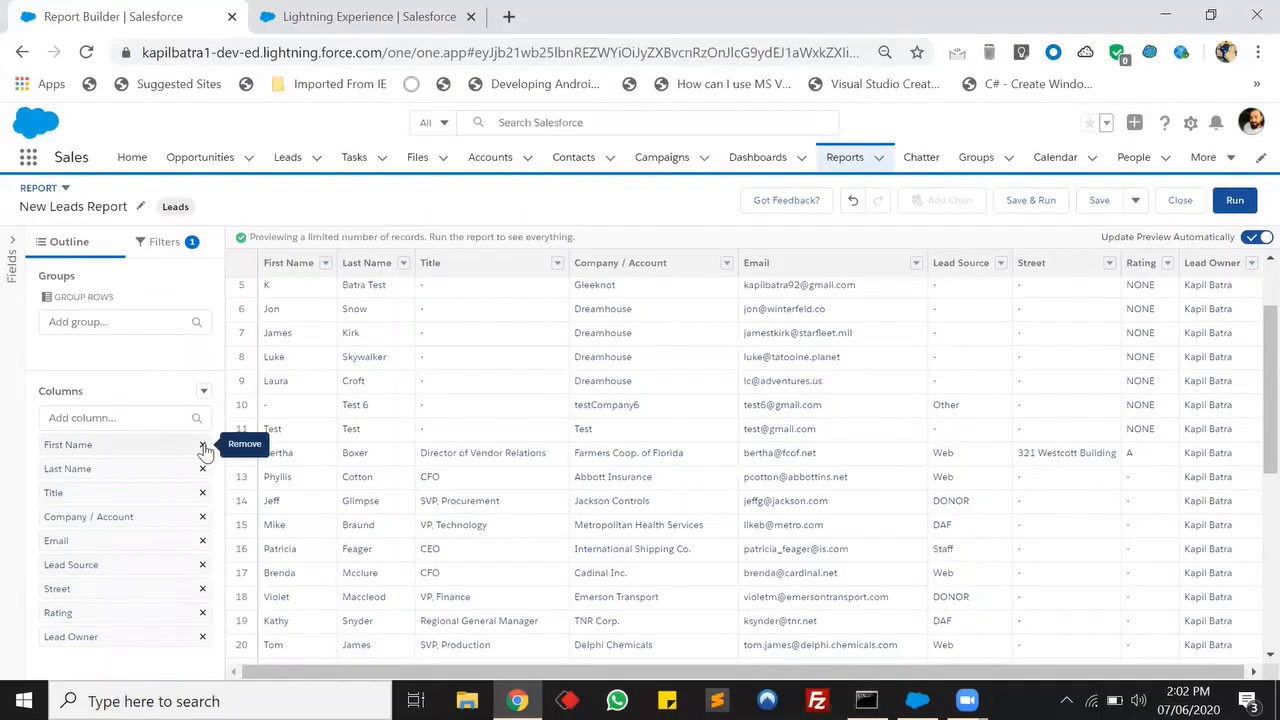
left_click(203, 446)
left_click(203, 446)
left_click(203, 446)
left_click(203, 446)
left_click(203, 446)
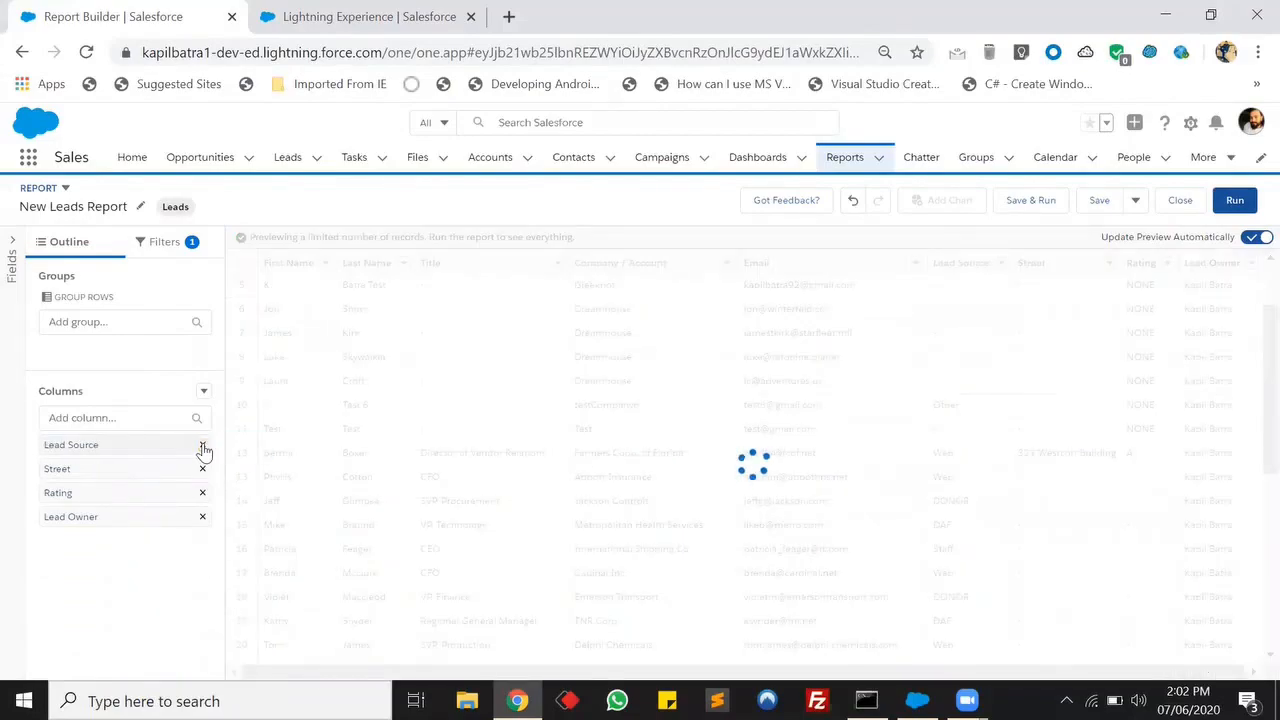
left_click(203, 446)
left_click(203, 447)
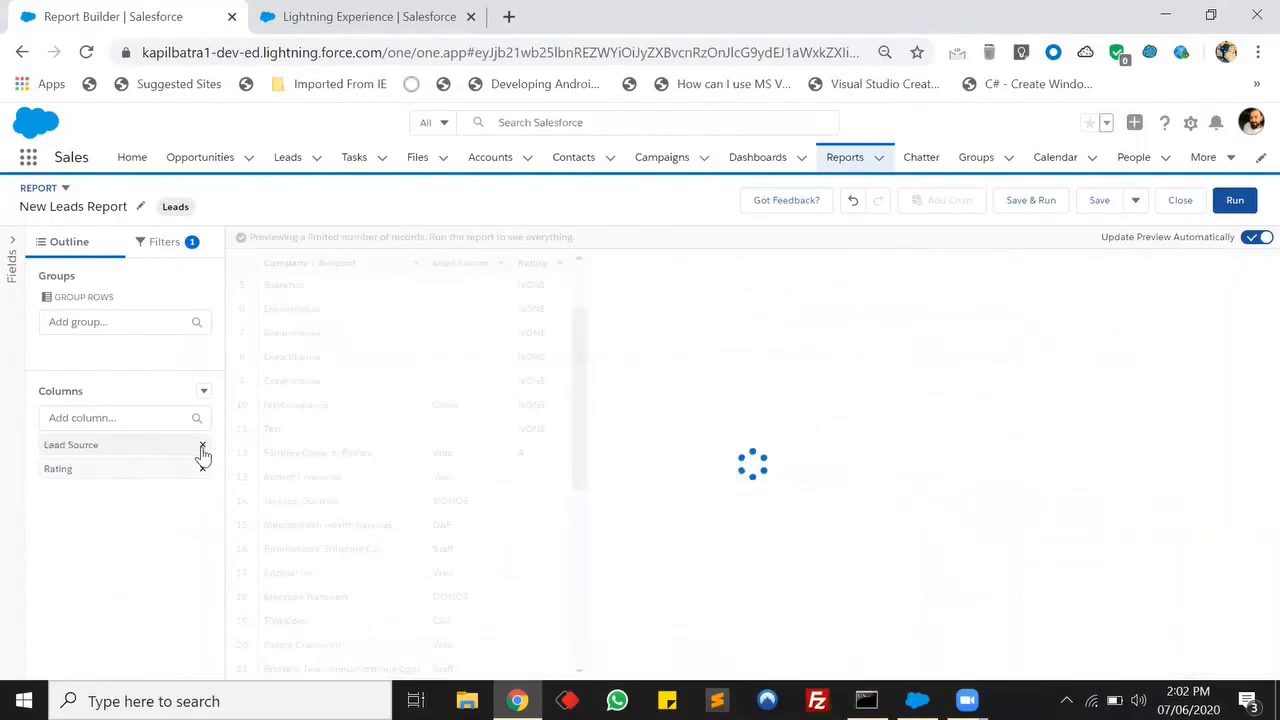
left_click(202, 446)
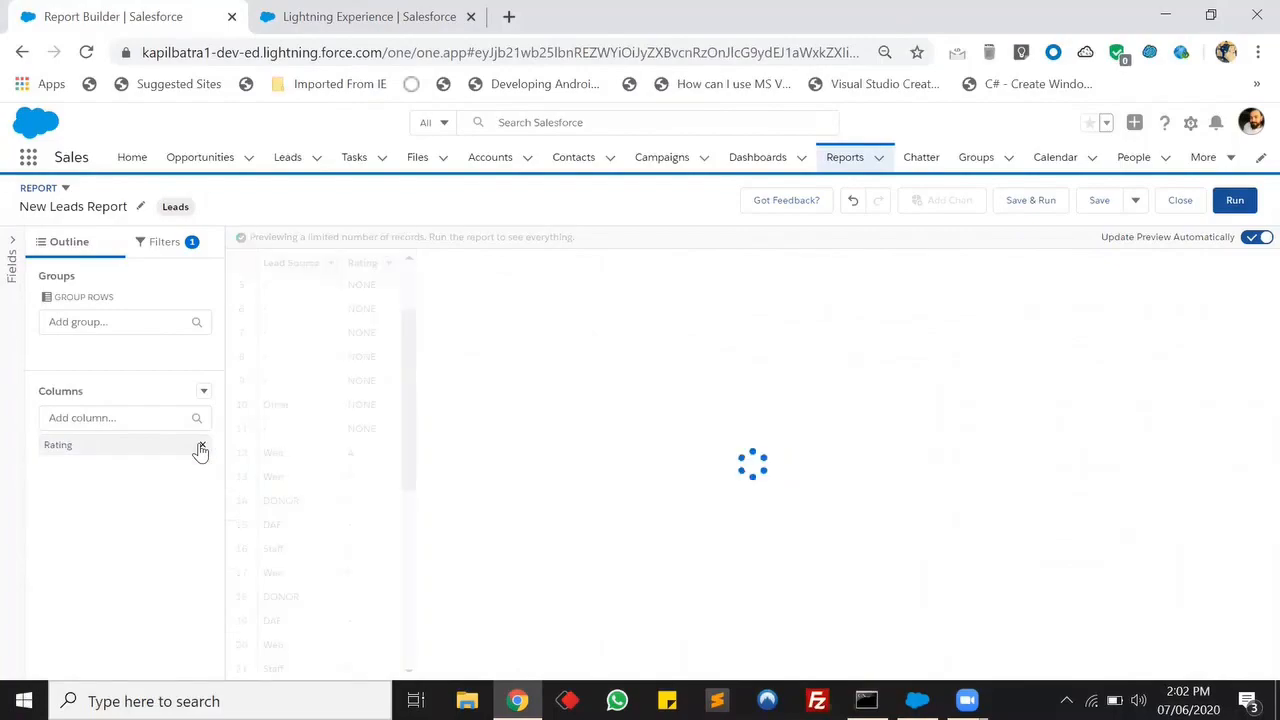
left_click(202, 446)
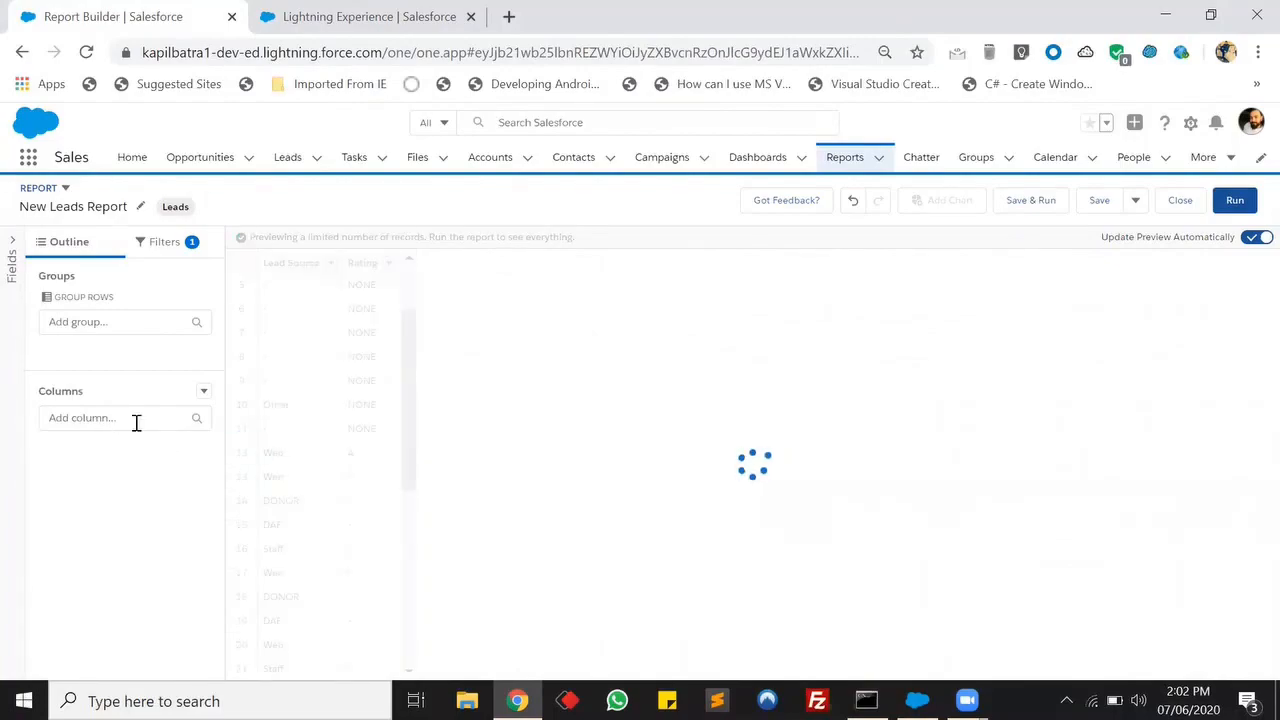
Add the Lead ID column to the report and remove the Rating column.
left_click(136, 419)
type("id")
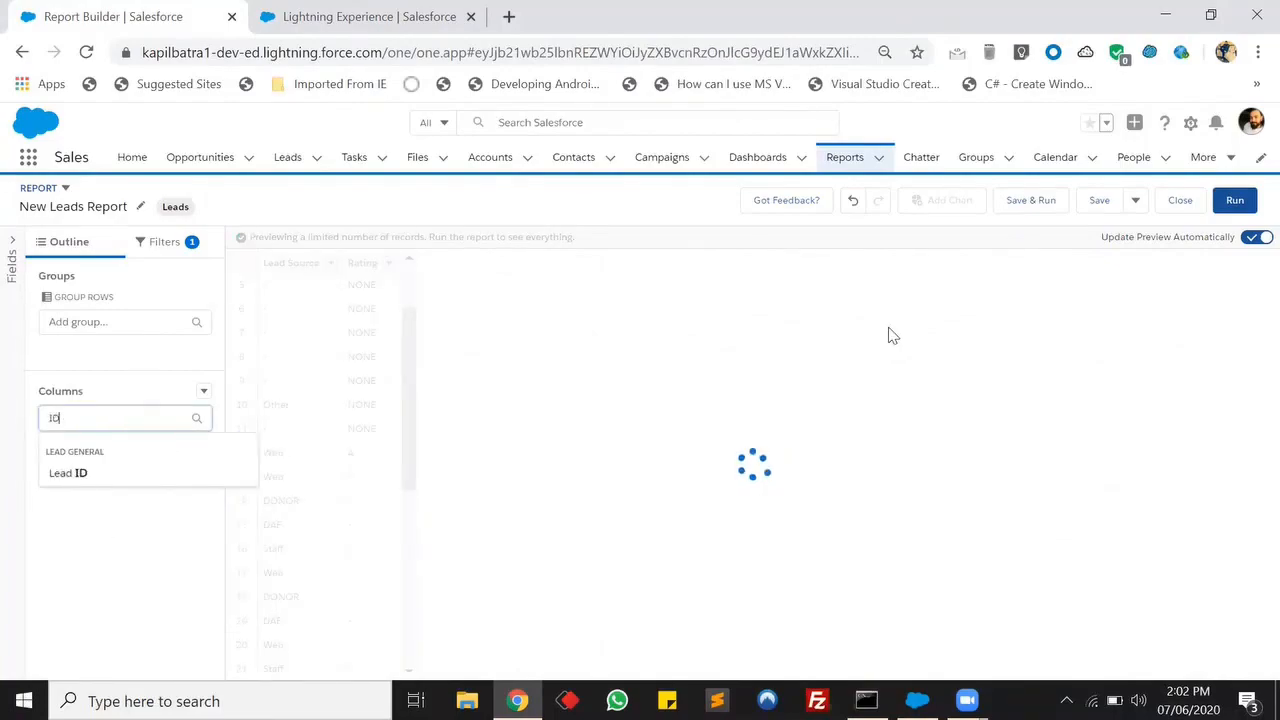
left_click(114, 480)
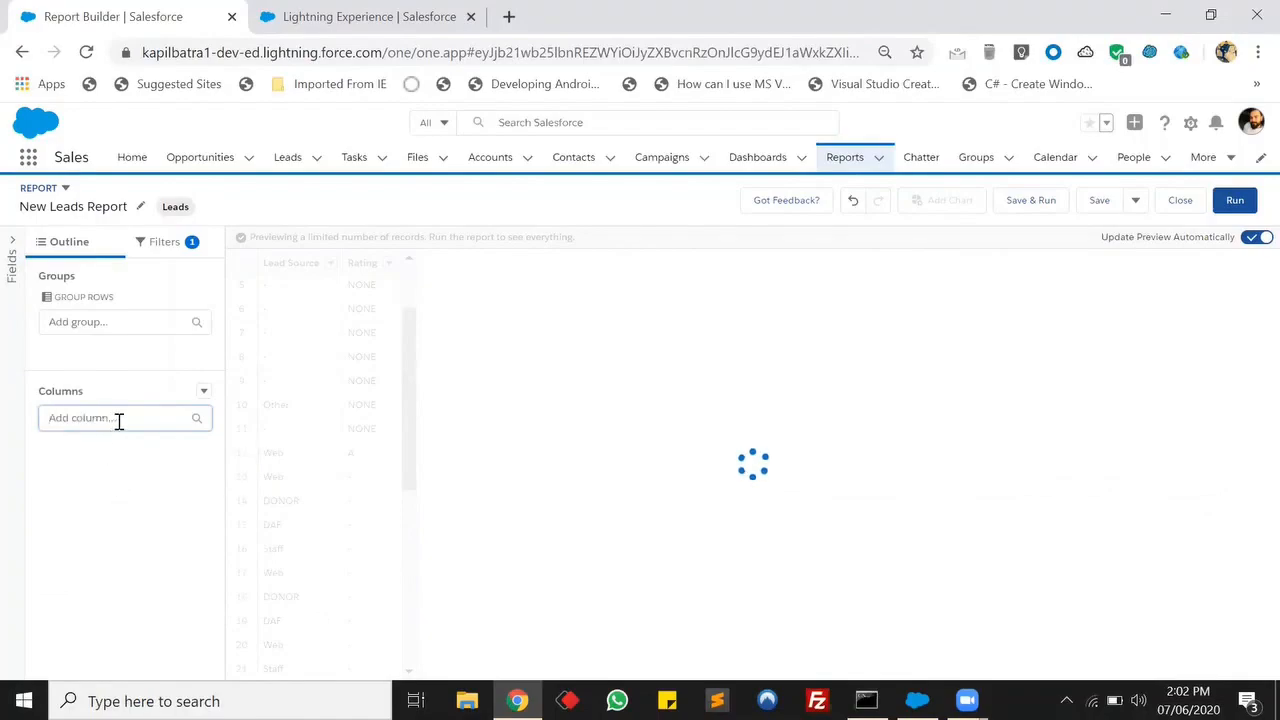
left_click(126, 415)
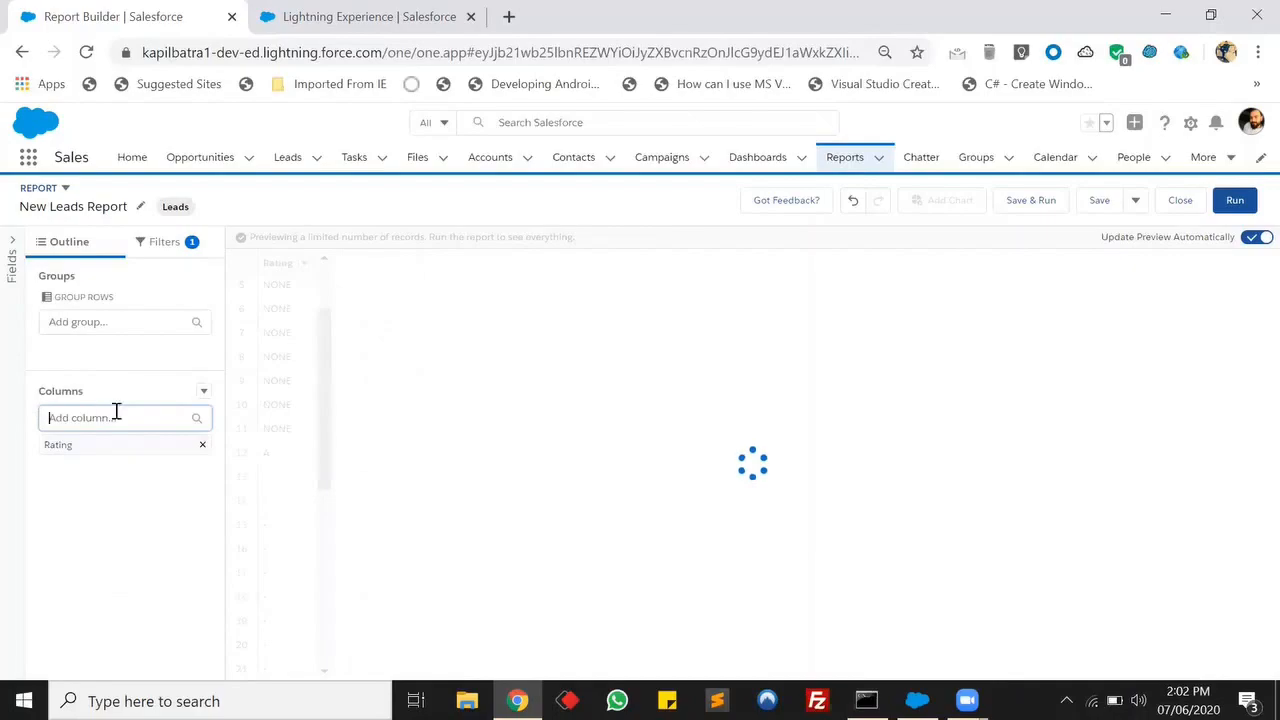
left_click(204, 446)
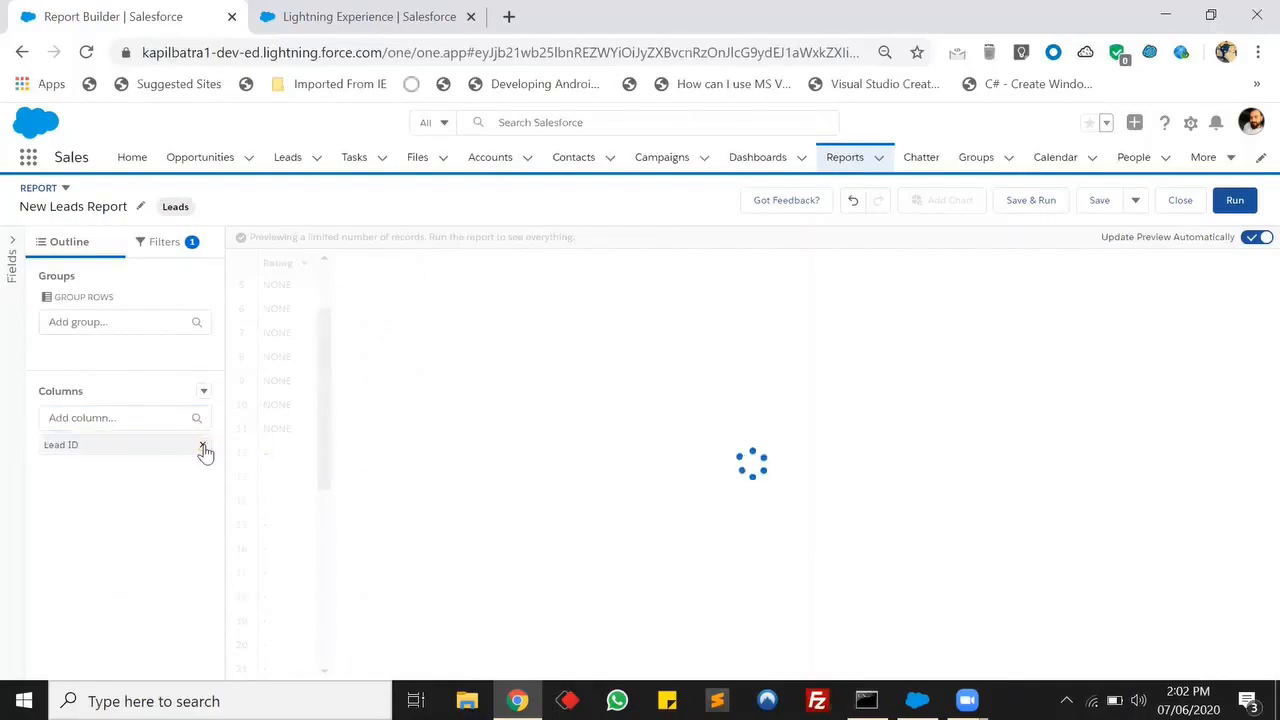
left_click(121, 415)
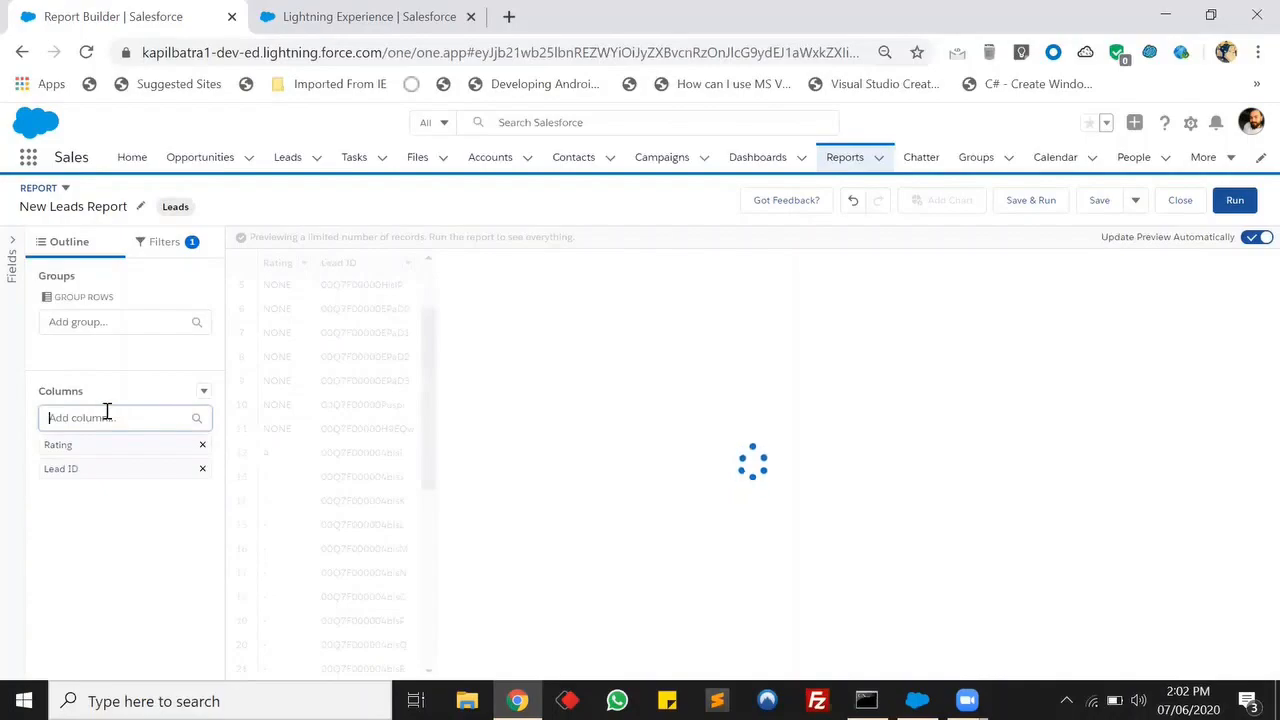
left_click(107, 412)
type("Lea")
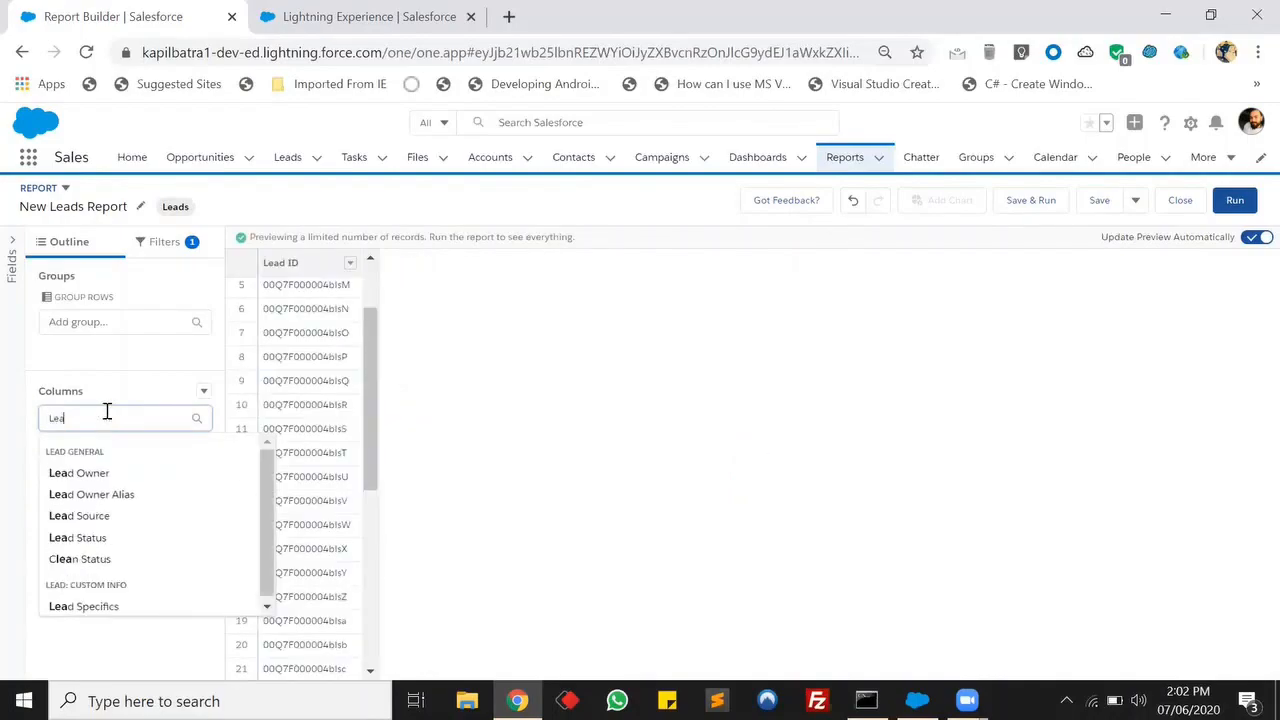
type("d")
left_click(108, 476)
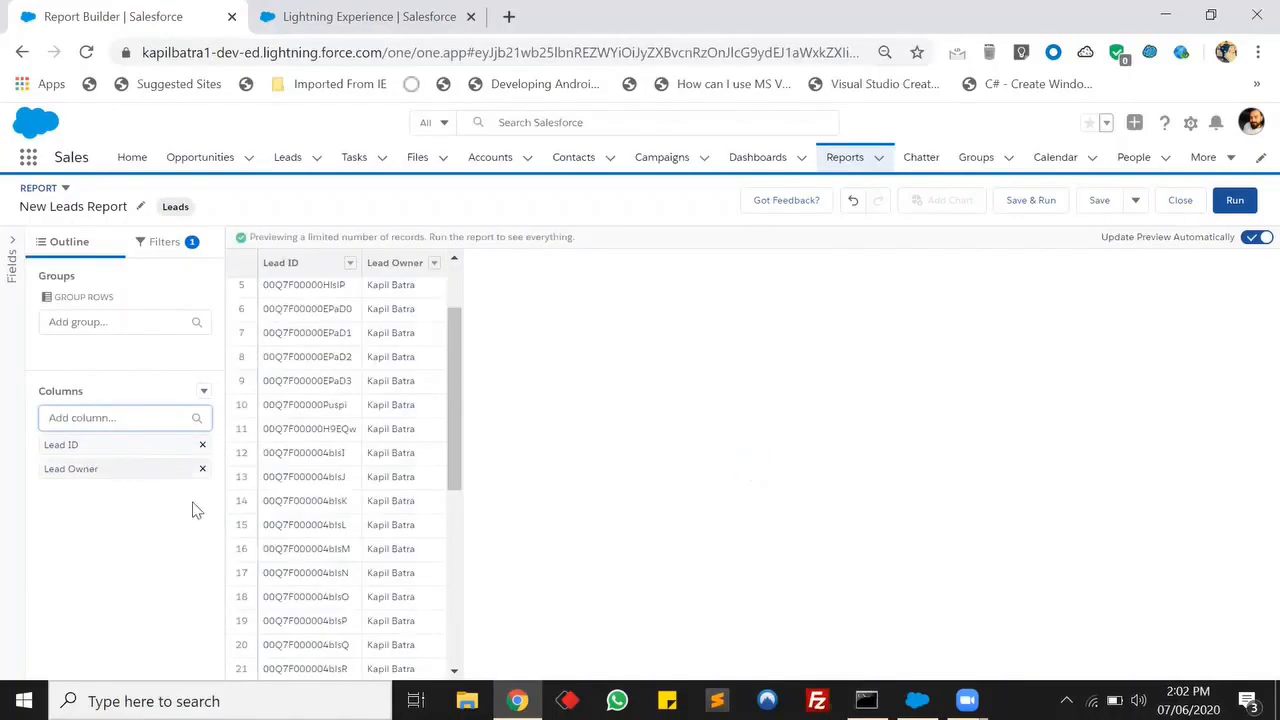
left_click(202, 471)
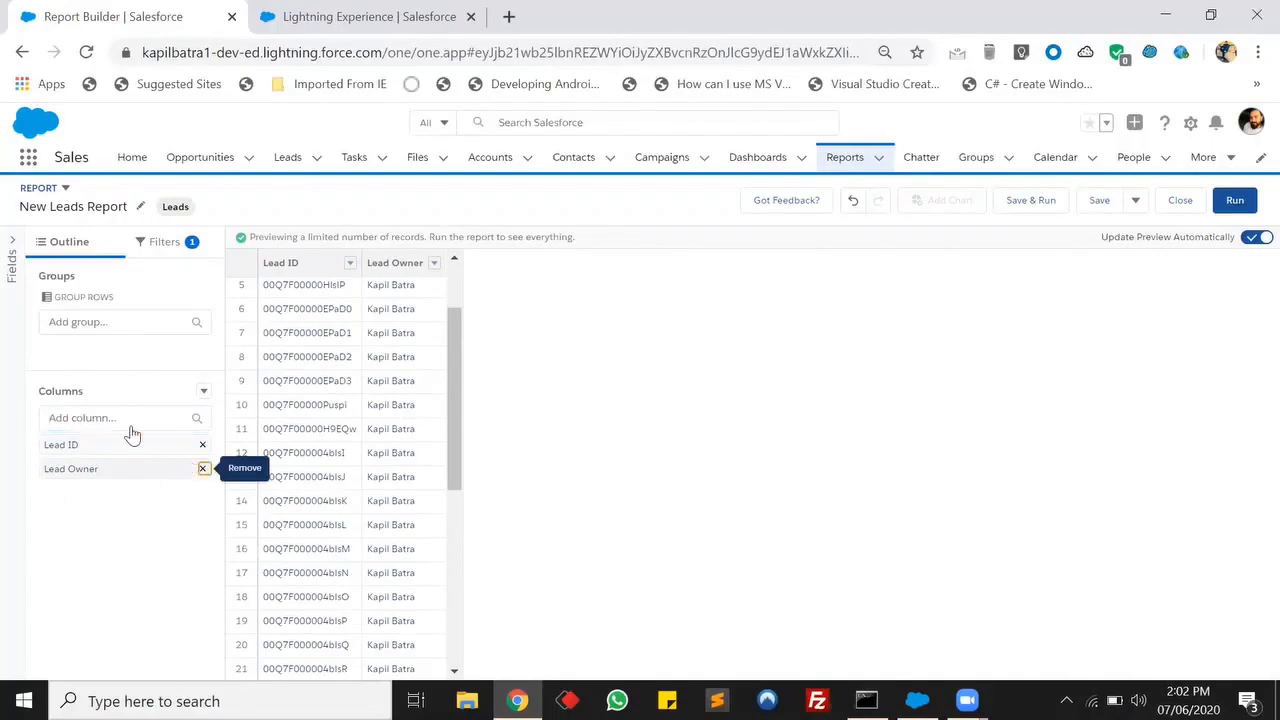
Add the Lead Source column to the report next to Lead ID.
left_click(140, 416)
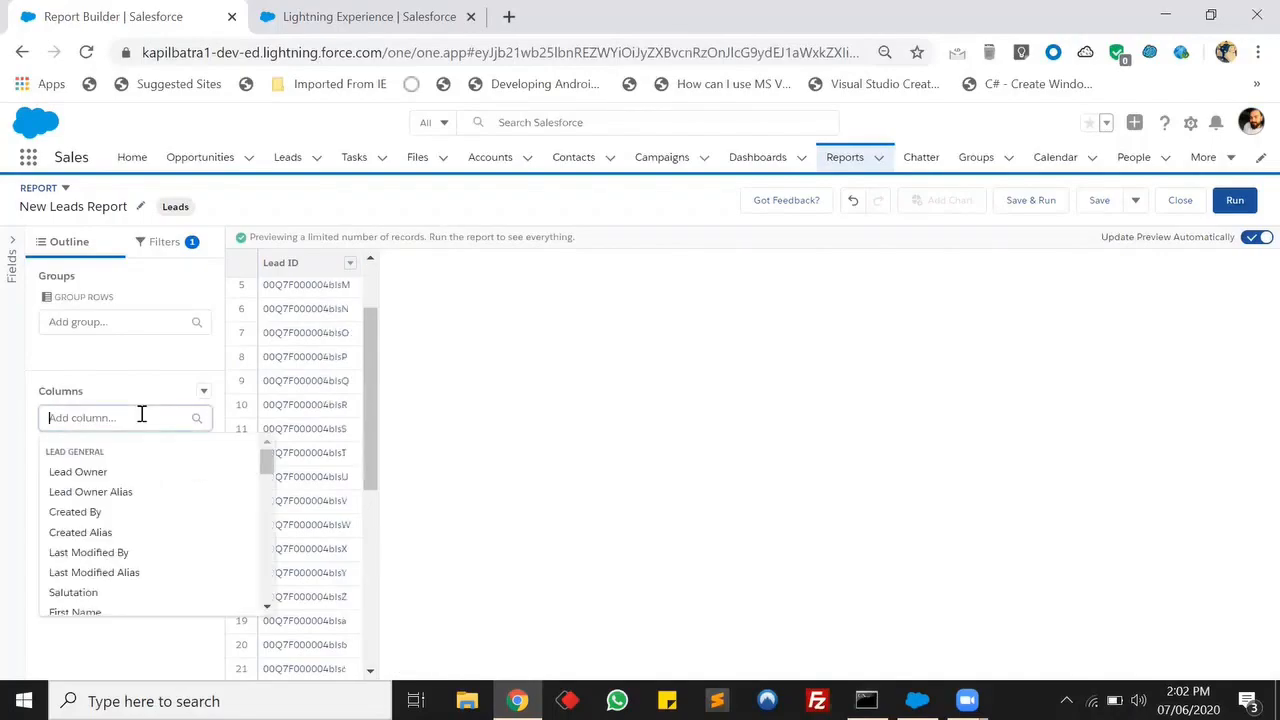
type("S")
key("BackSpace")
type("Lead so")
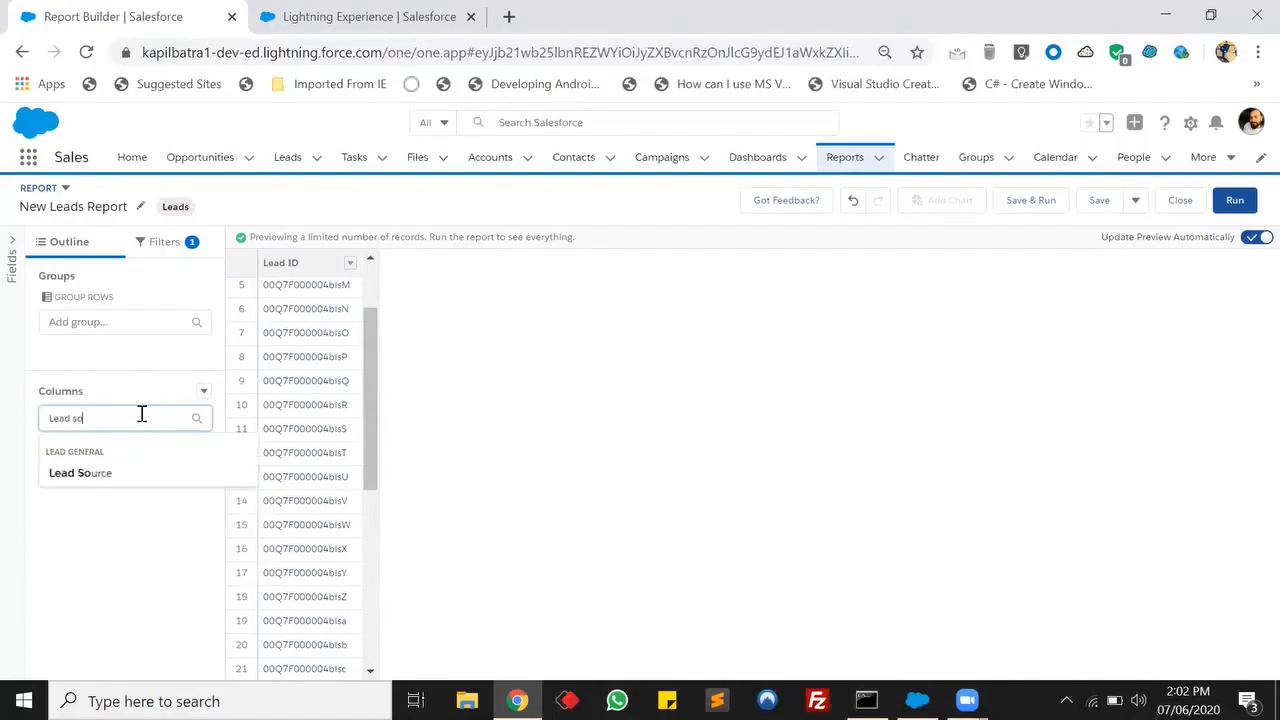
left_click(97, 478)
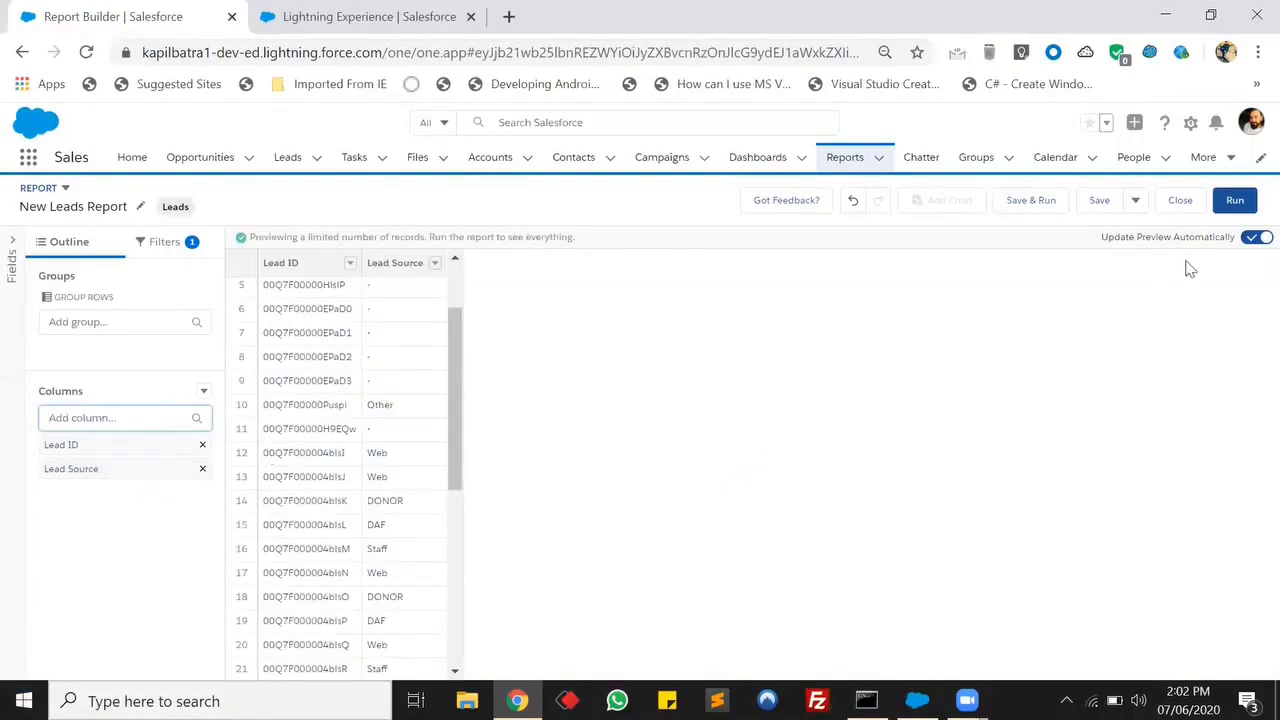
Run the report and export its details as a Comma Delimited .csv file.
left_click(1235, 201)
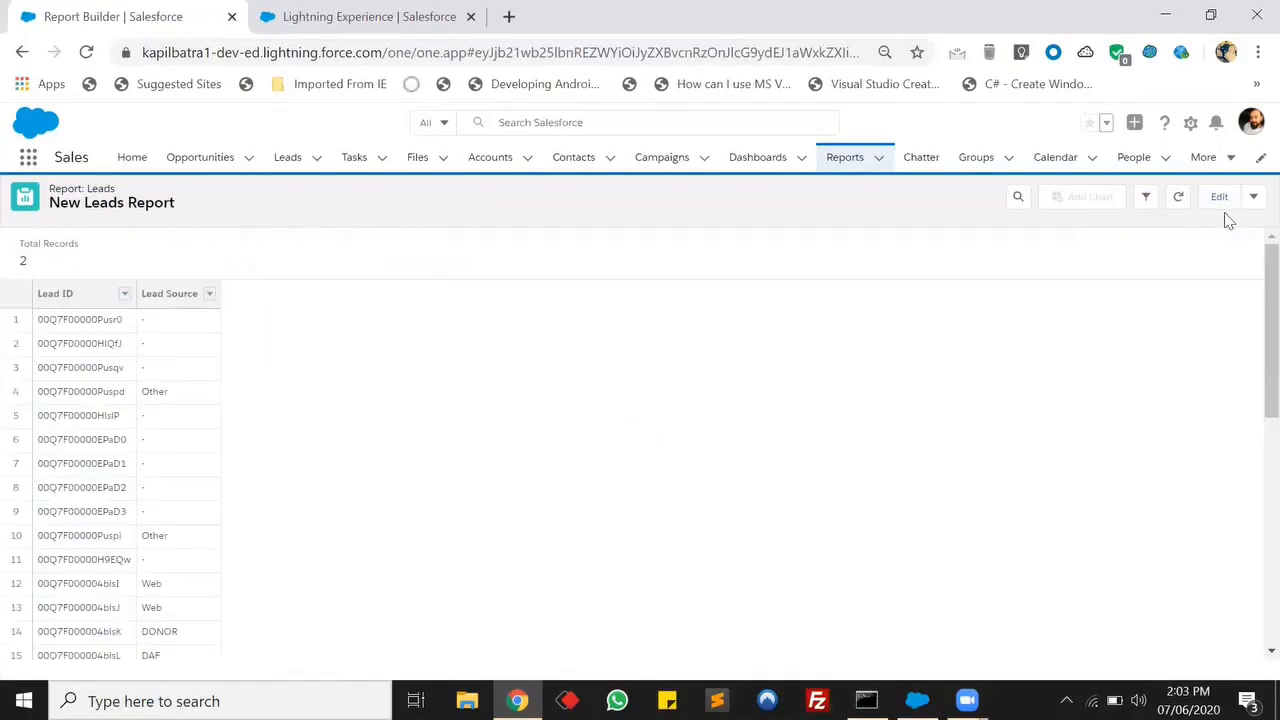
left_click(1253, 196)
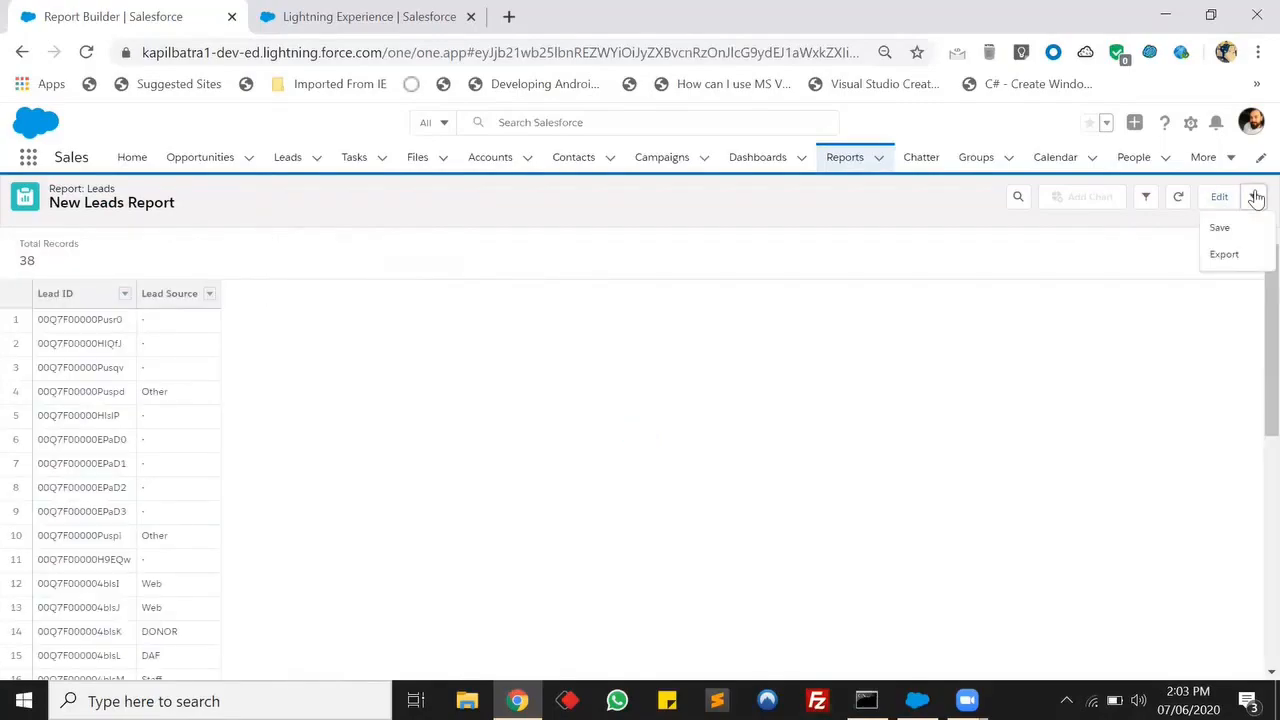
left_click(1226, 254)
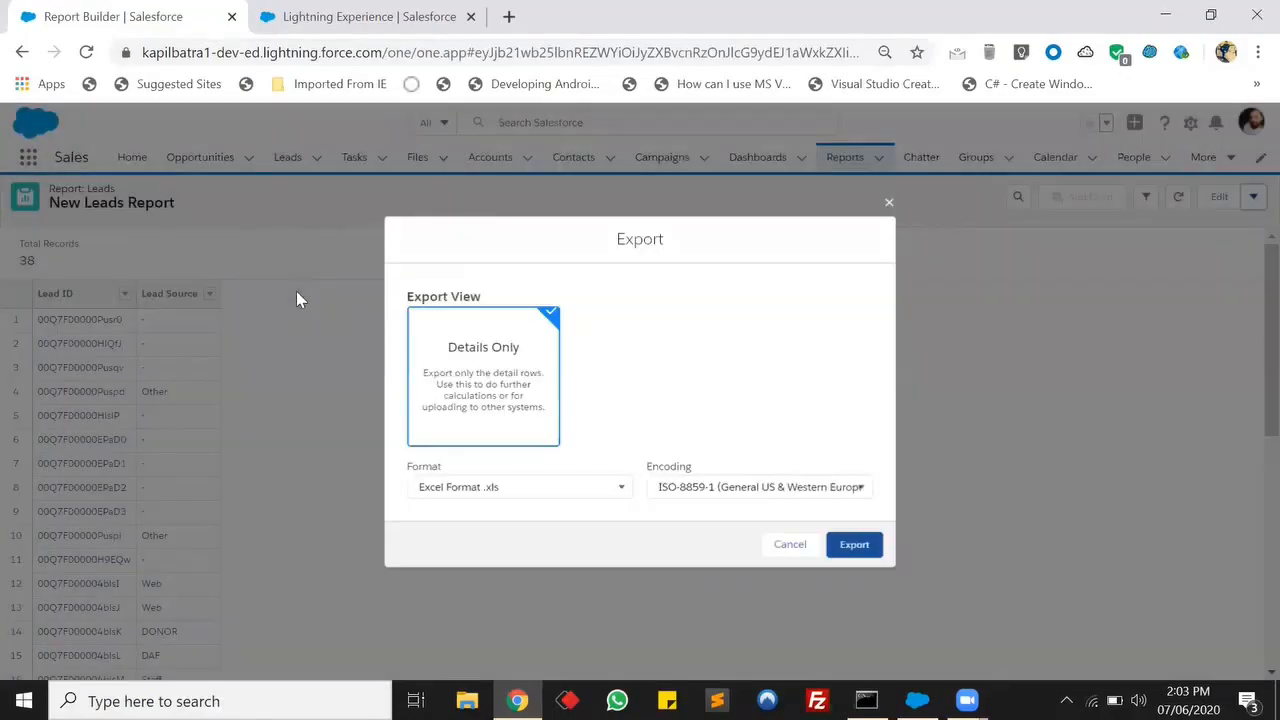
left_click(620, 489)
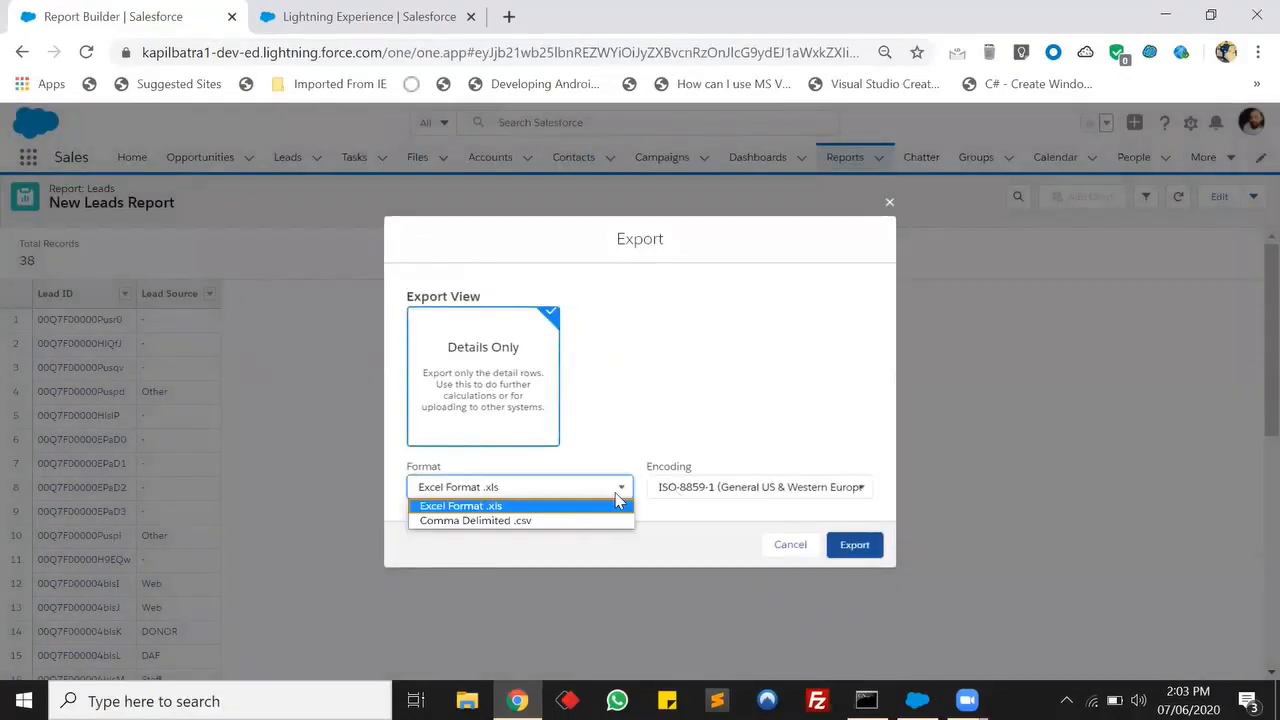
left_click(546, 524)
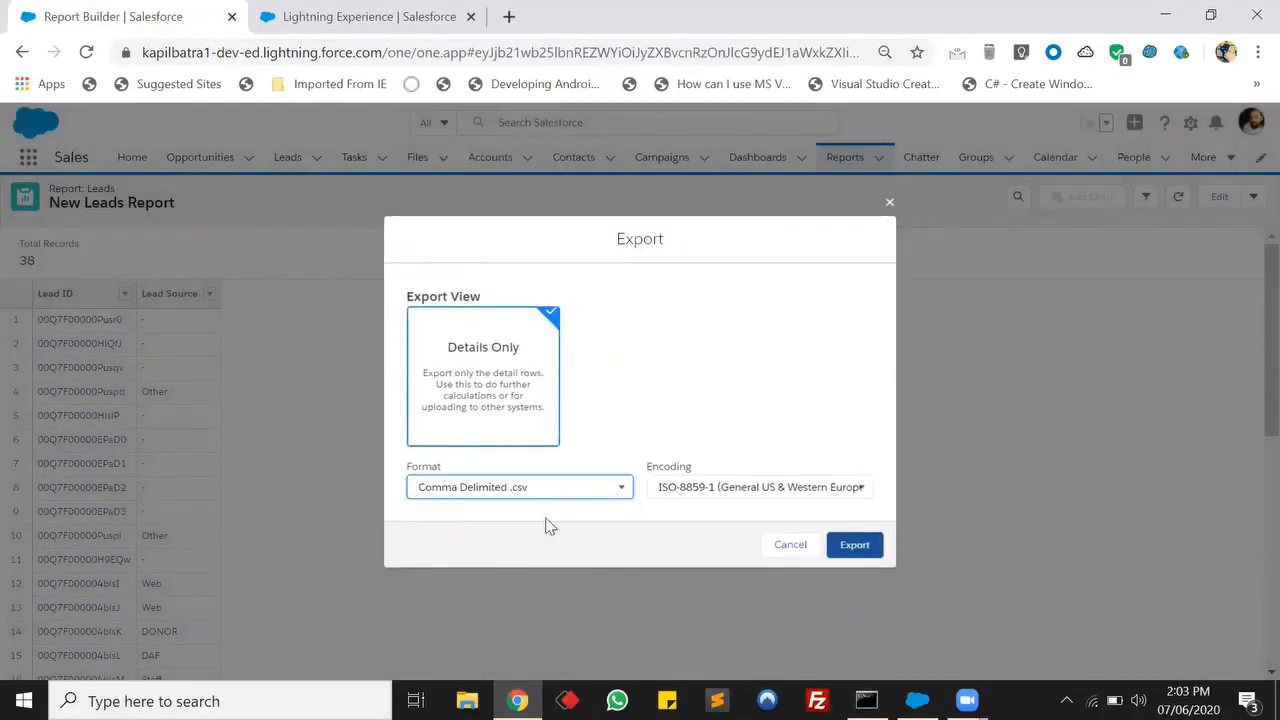
left_click(853, 548)
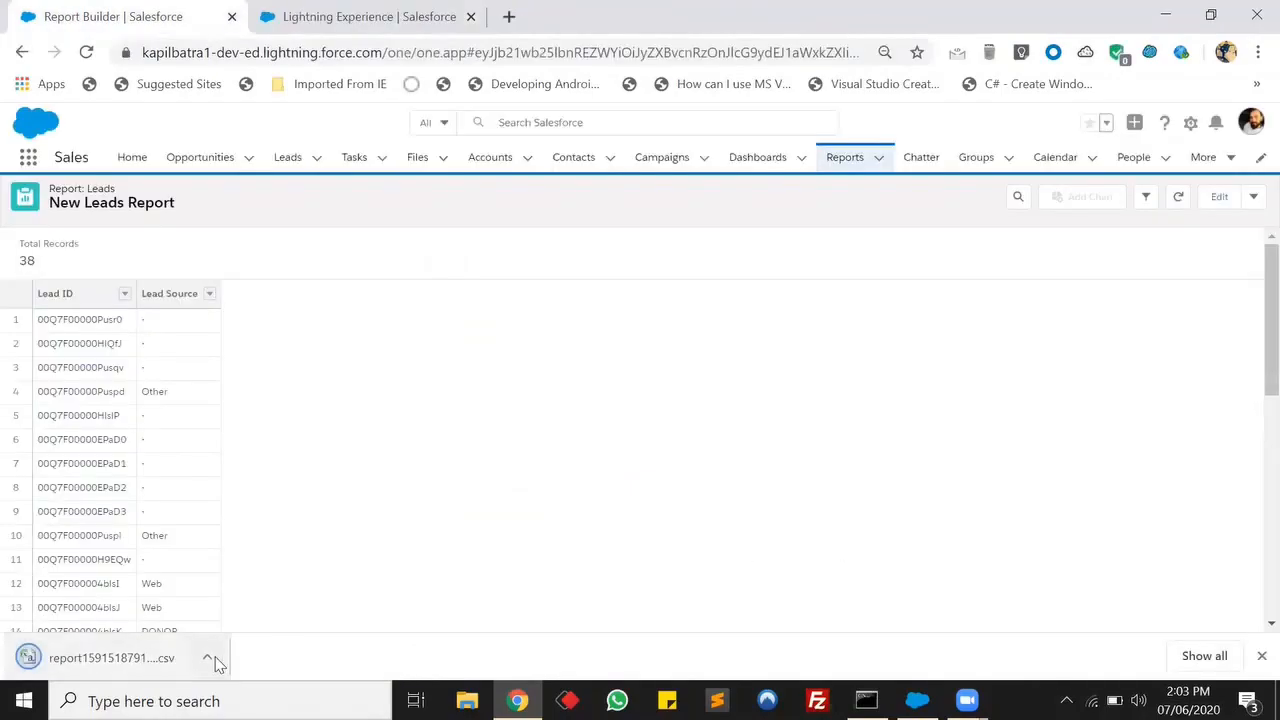
Copy the downloaded report CSV from the Downloads folder onto the desktop.
left_click(212, 656)
left_click(266, 584)
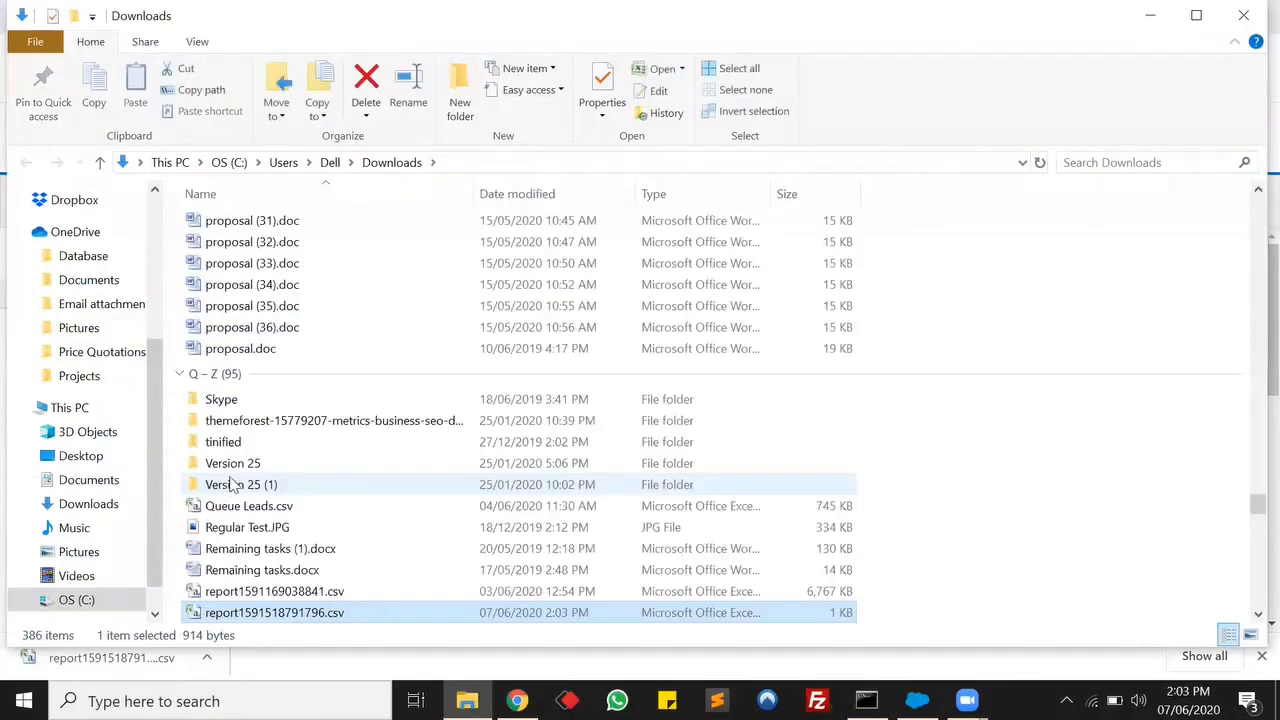
left_click(1277, 700)
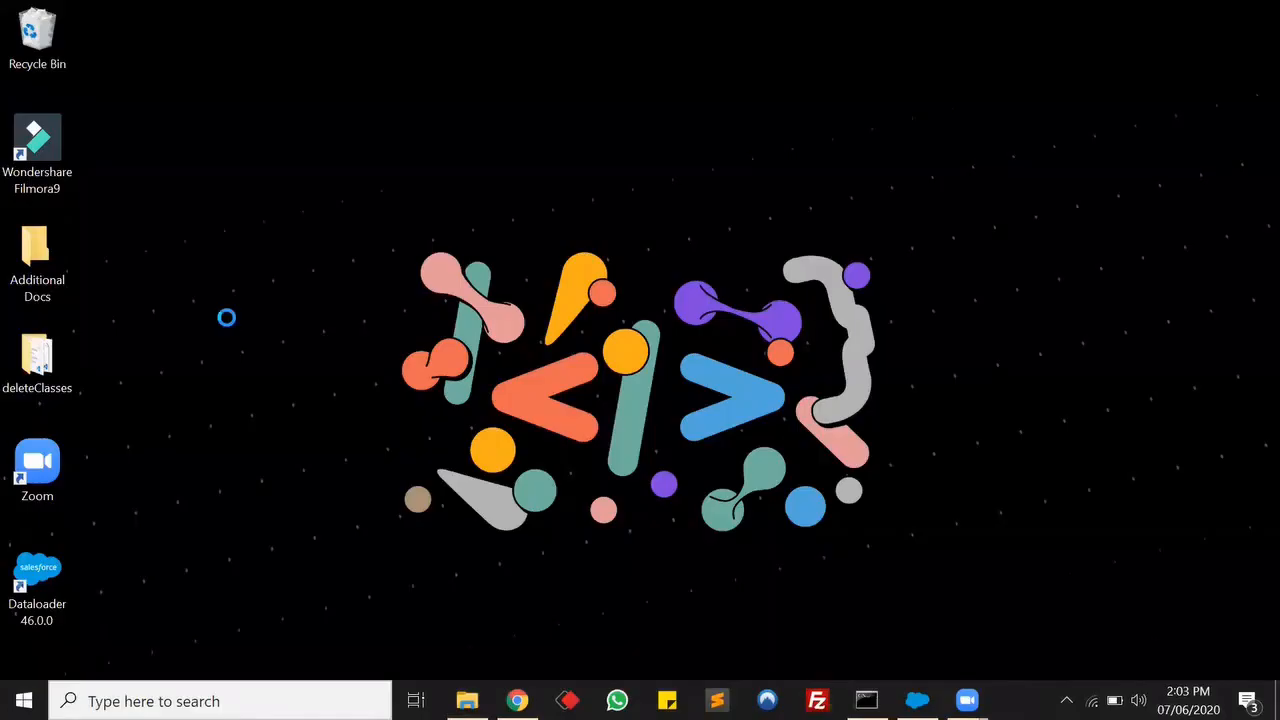
key("ctrl+v")
left_click(649, 317)
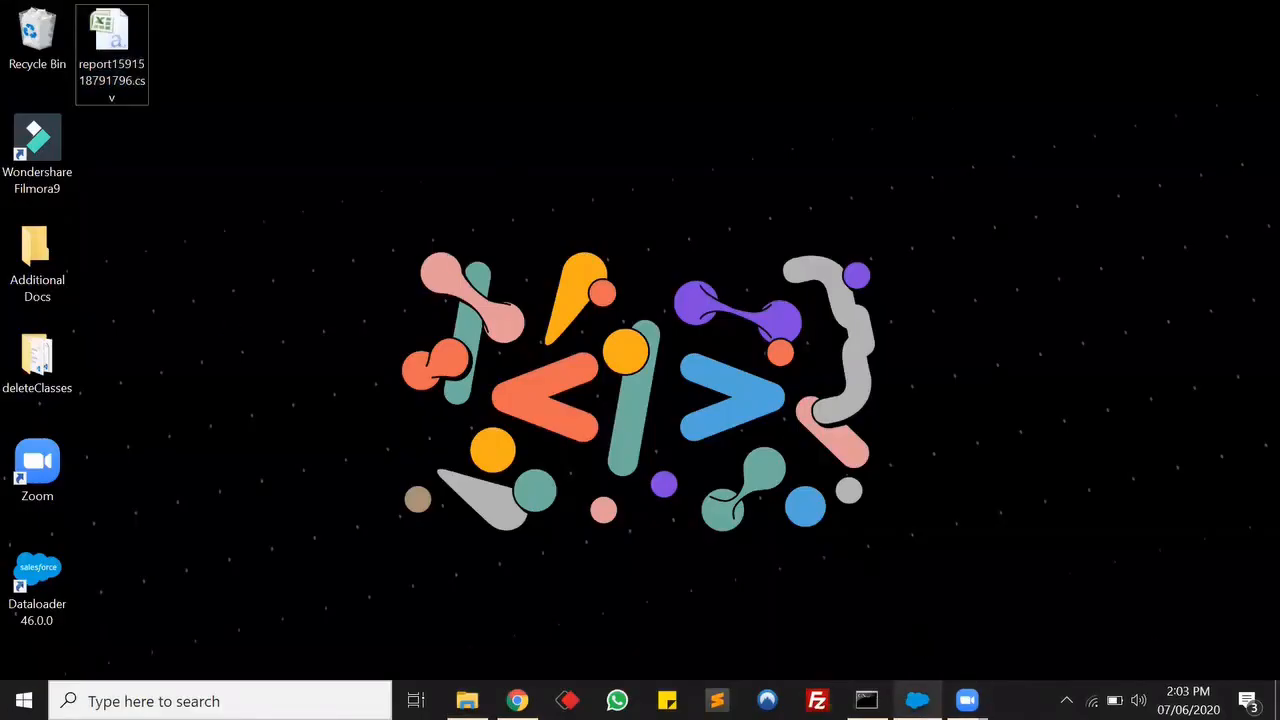
Start an Update in Data Loader, log in with OAuth allowing access, and proceed to object selection.
left_click(917, 700)
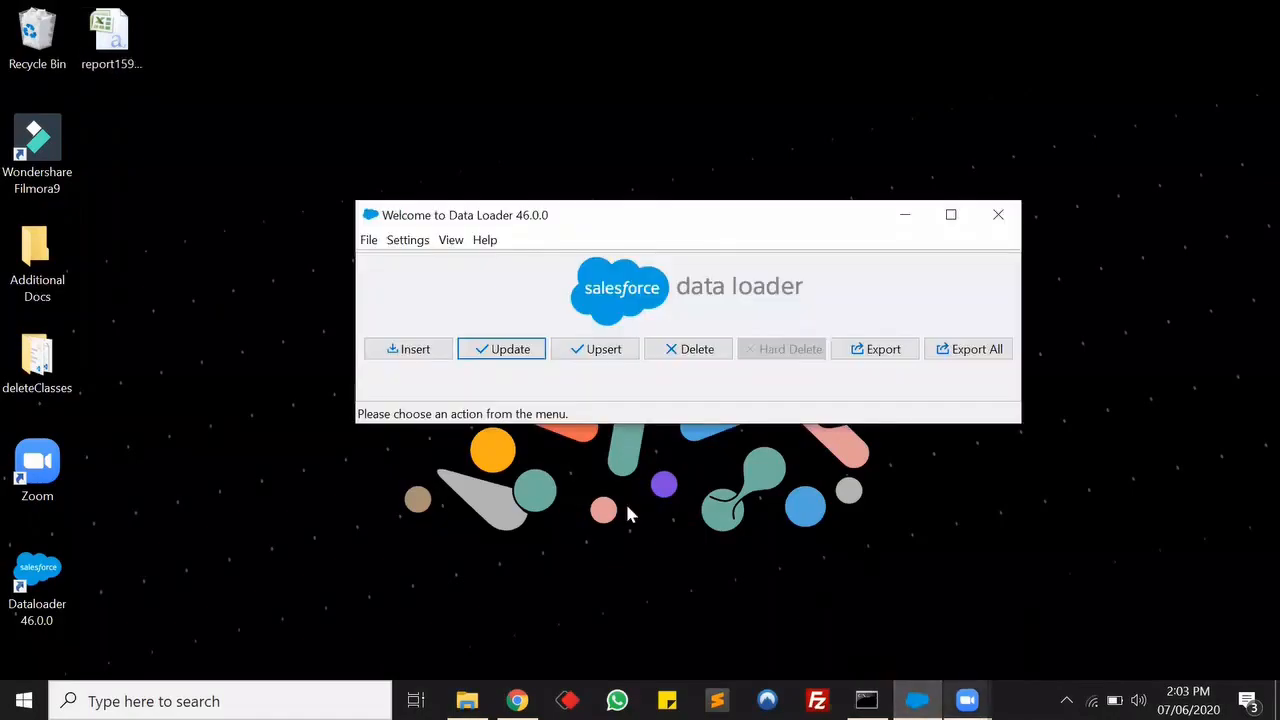
left_click(503, 350)
left_click(820, 297)
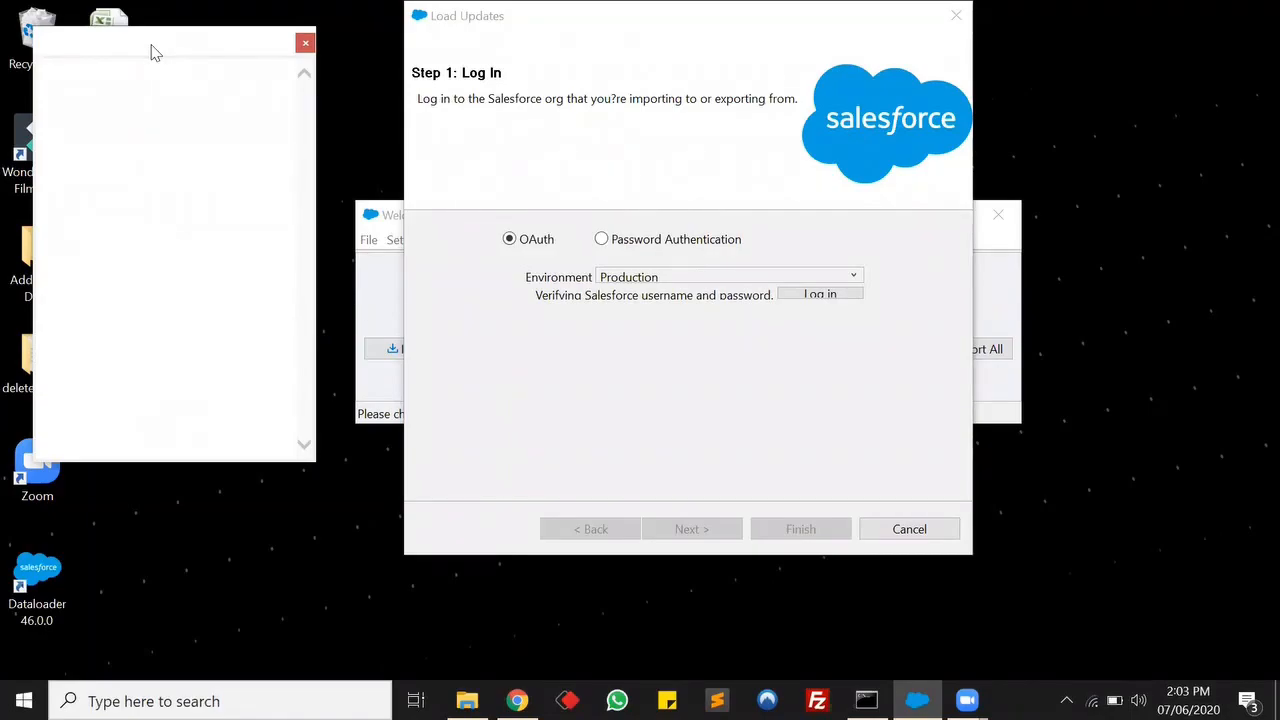
left_click_drag(151, 45, 391, 92)
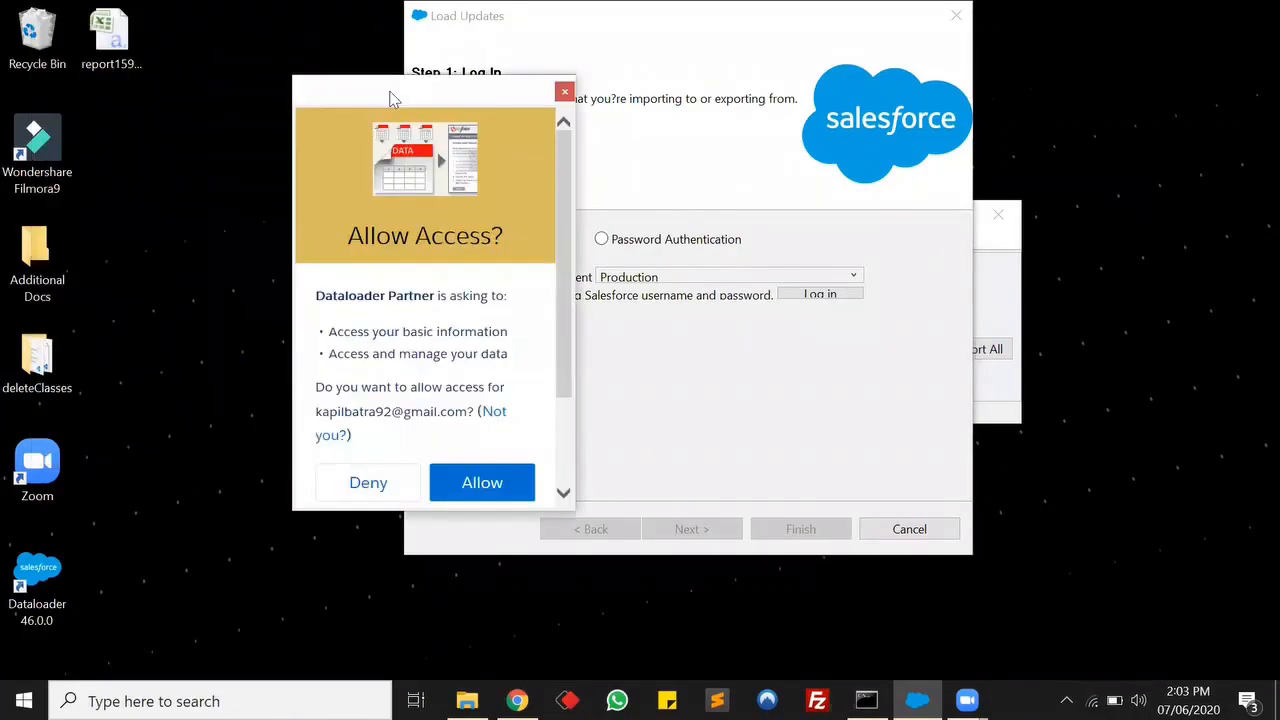
left_click(486, 483)
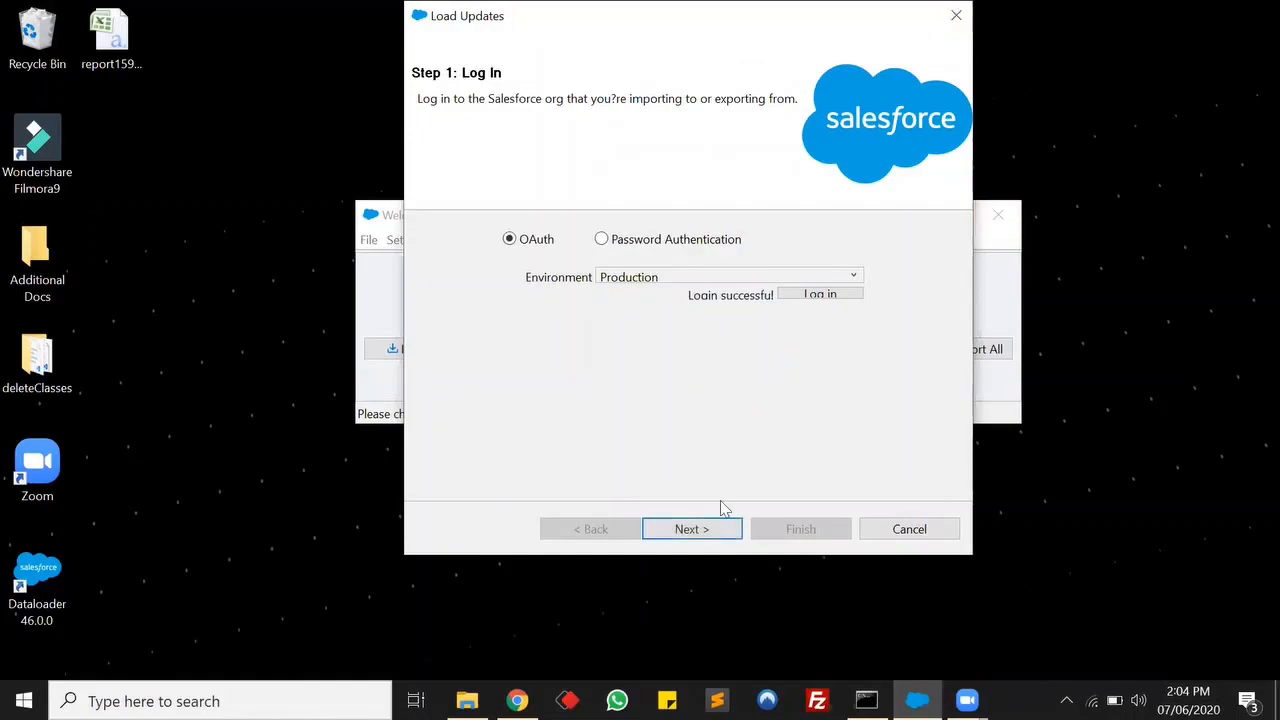
left_click(707, 530)
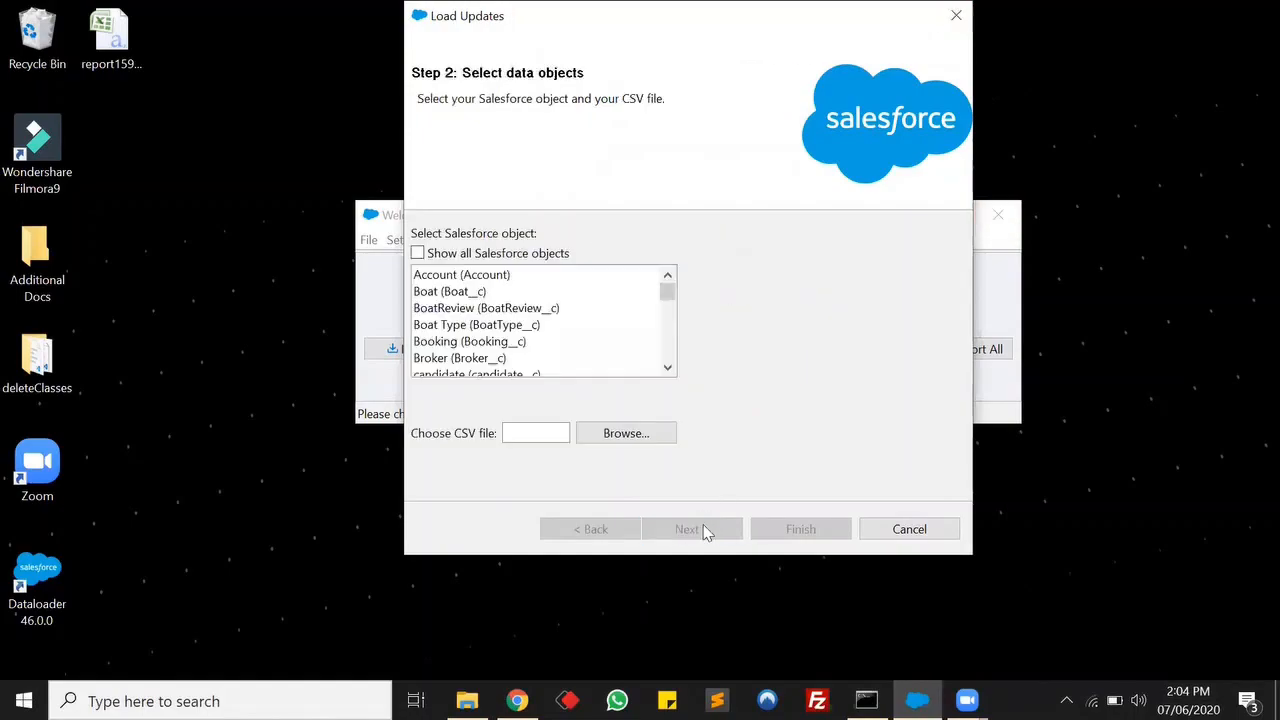
Choose the Lead object and the report CSV from the desktop as the data to update.
left_click(540, 310)
key("l")
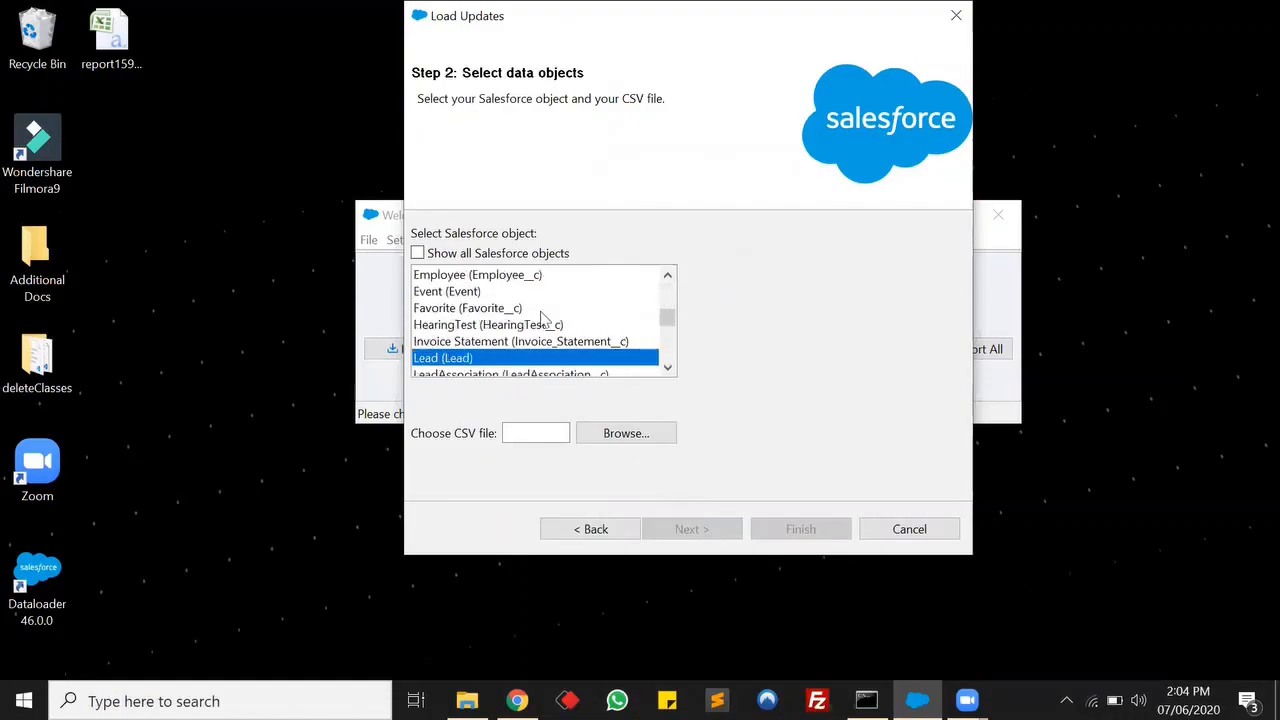
left_click(600, 438)
scroll(110, 270, "up", 4)
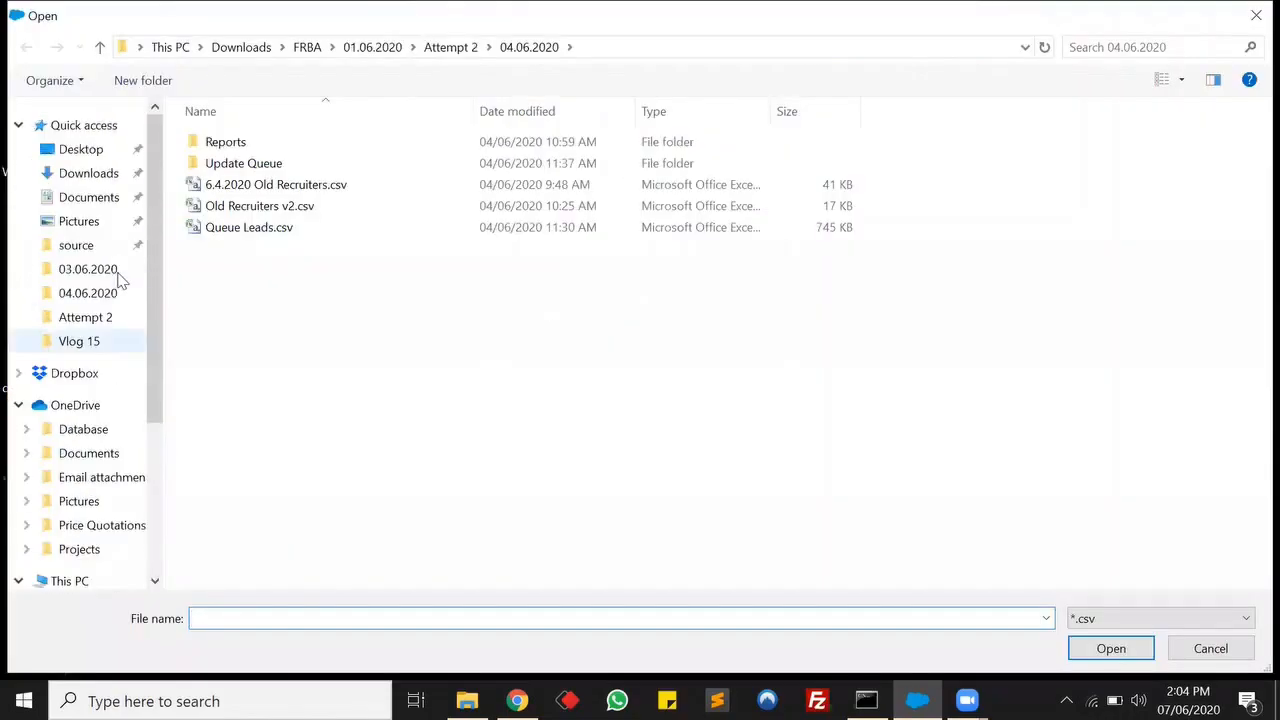
left_click(96, 152)
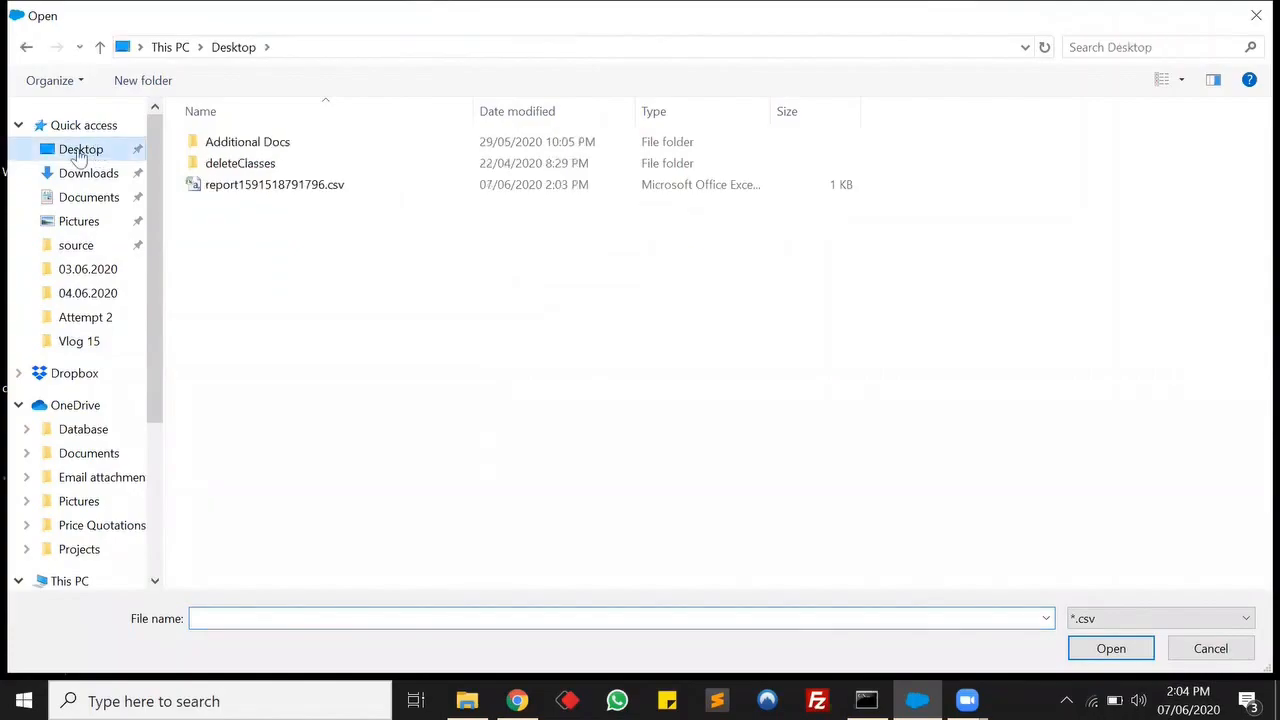
double_click(248, 190)
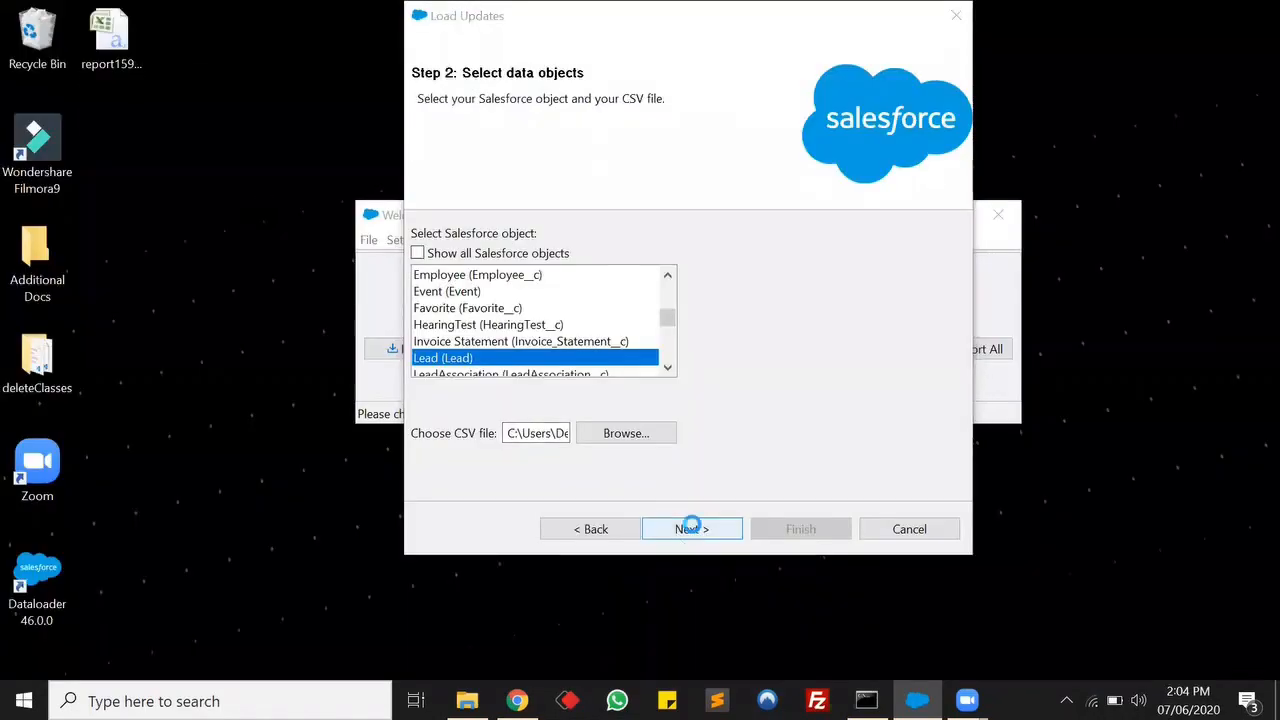
Continue past object selection and acknowledge the data selection initialization.
left_click(692, 529)
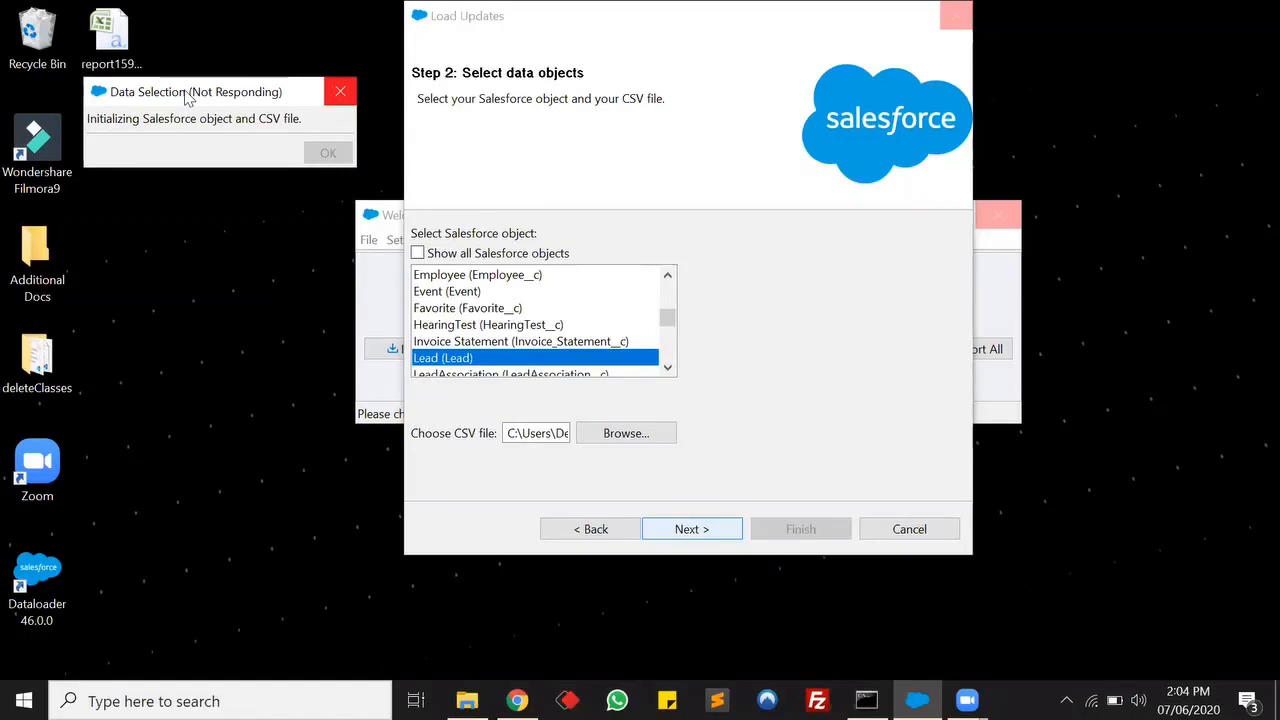
left_click_drag(186, 100, 500, 200)
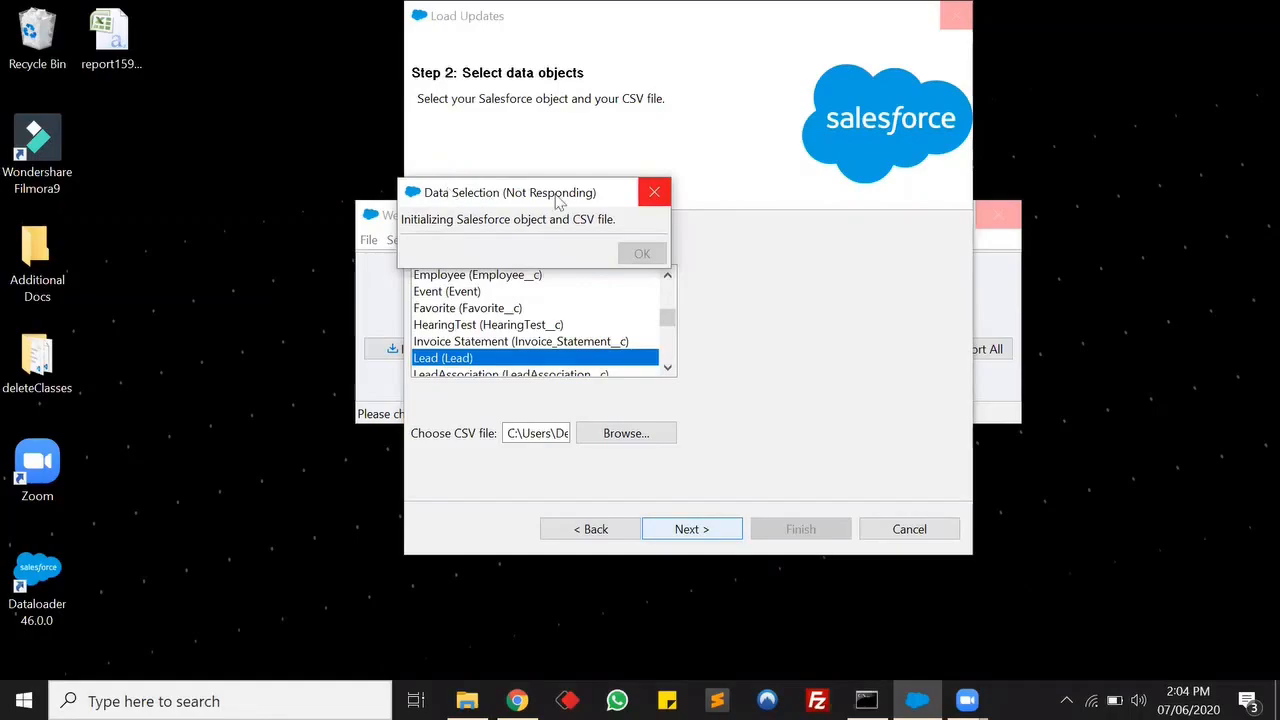
left_click_drag(556, 191, 469, 210)
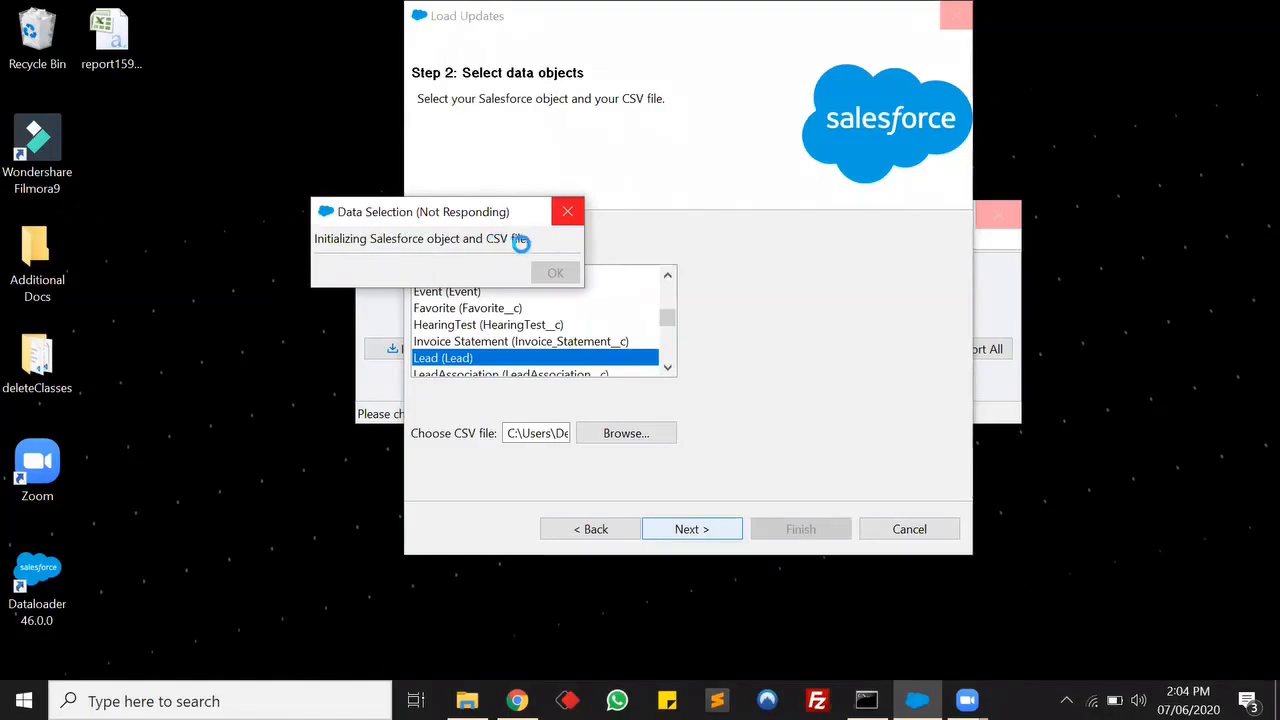
left_click(118, 40)
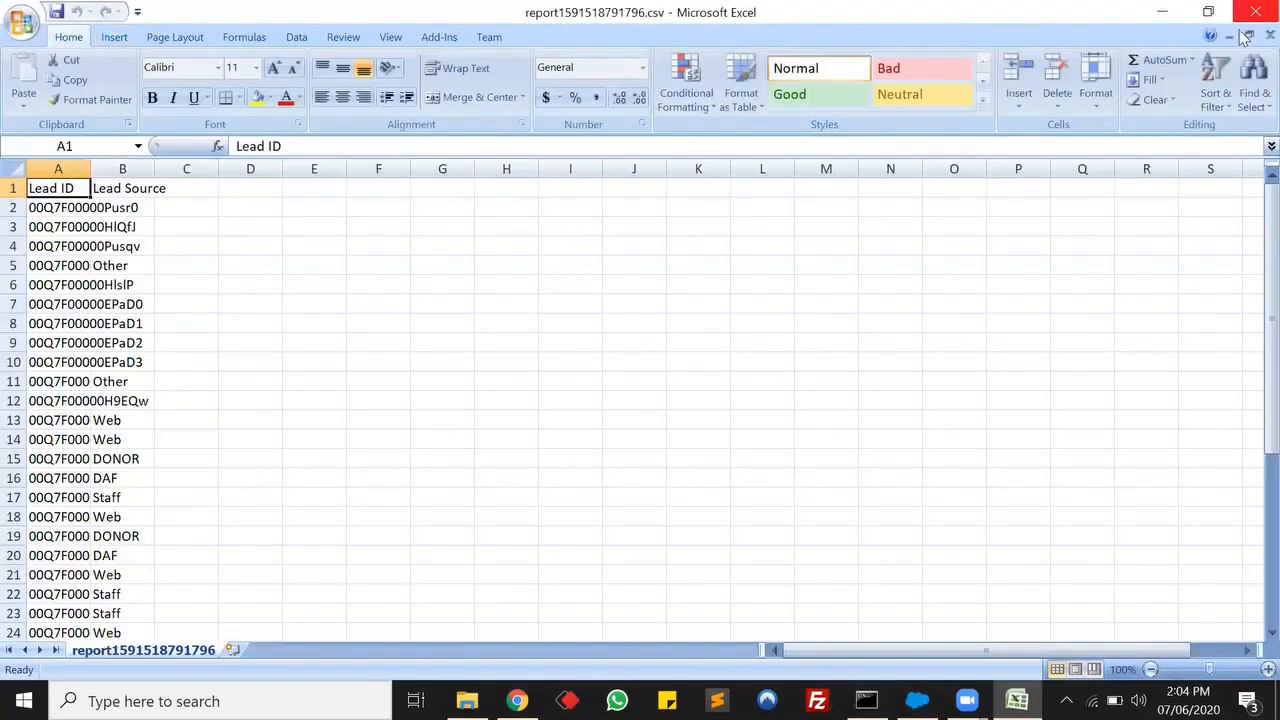
left_click(1256, 12)
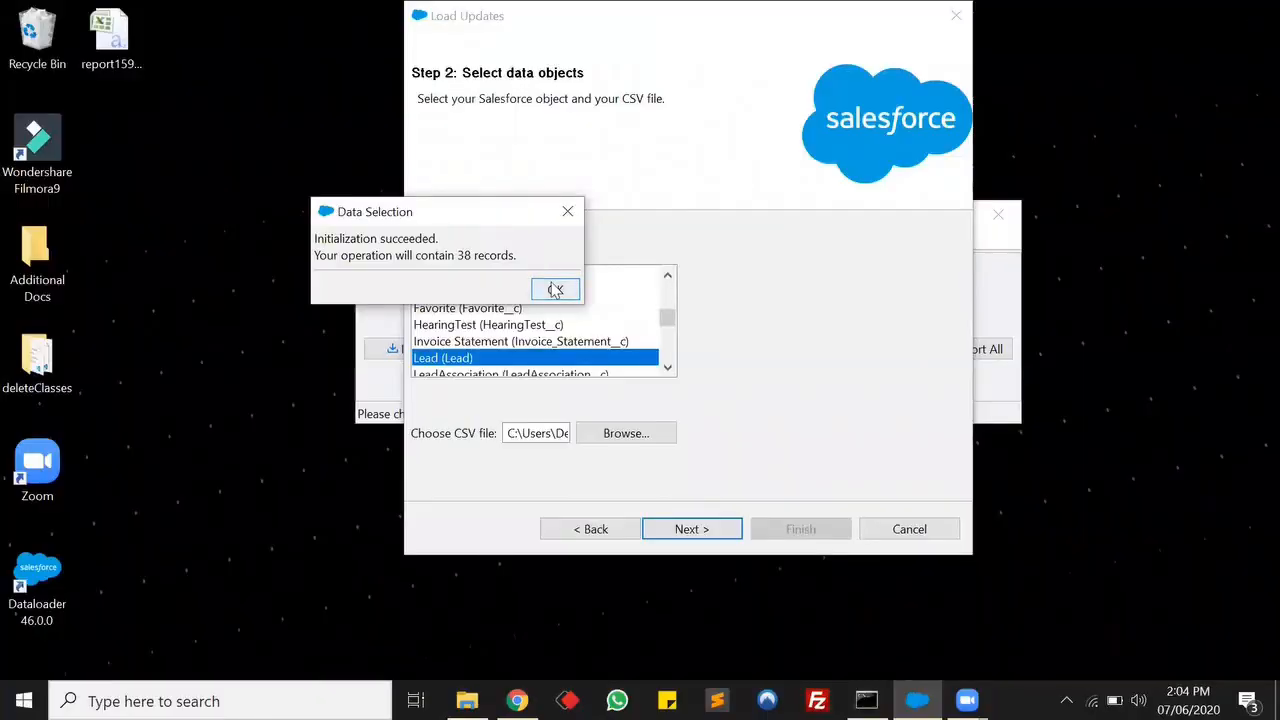
left_click(556, 291)
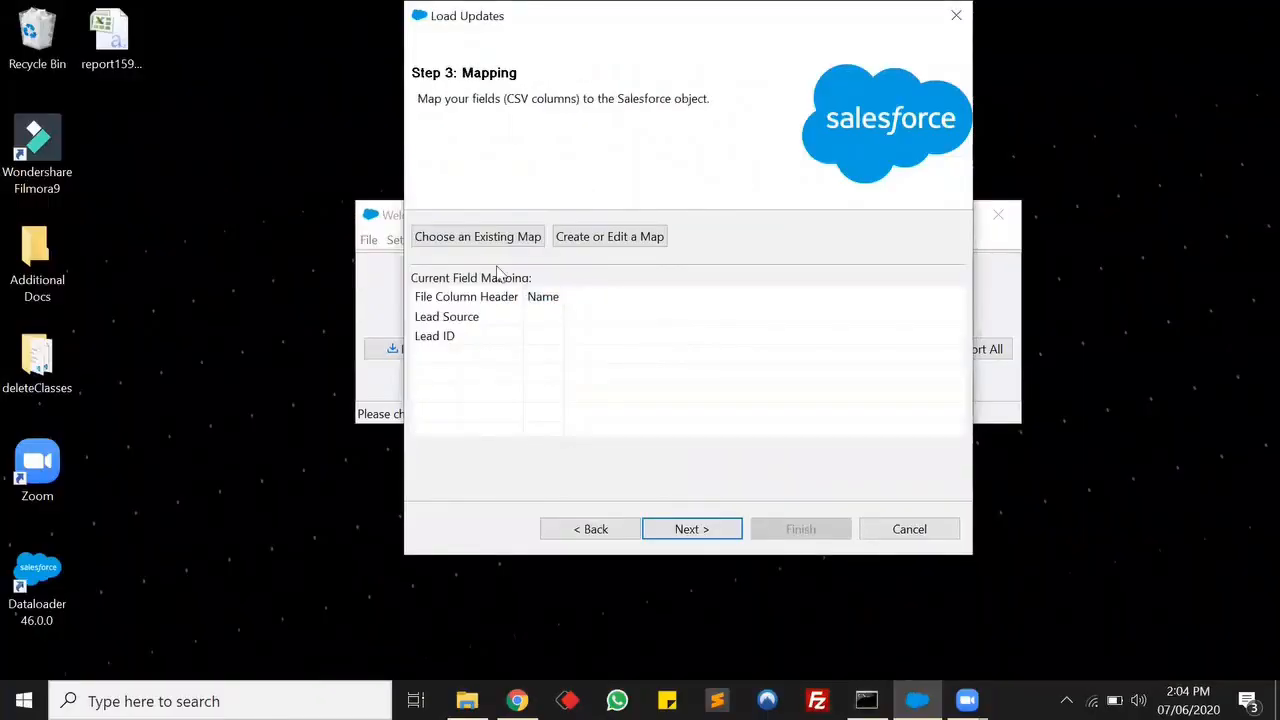
Create a field mapping by auto-matching the CSV columns to Lead fields.
left_click(655, 243)
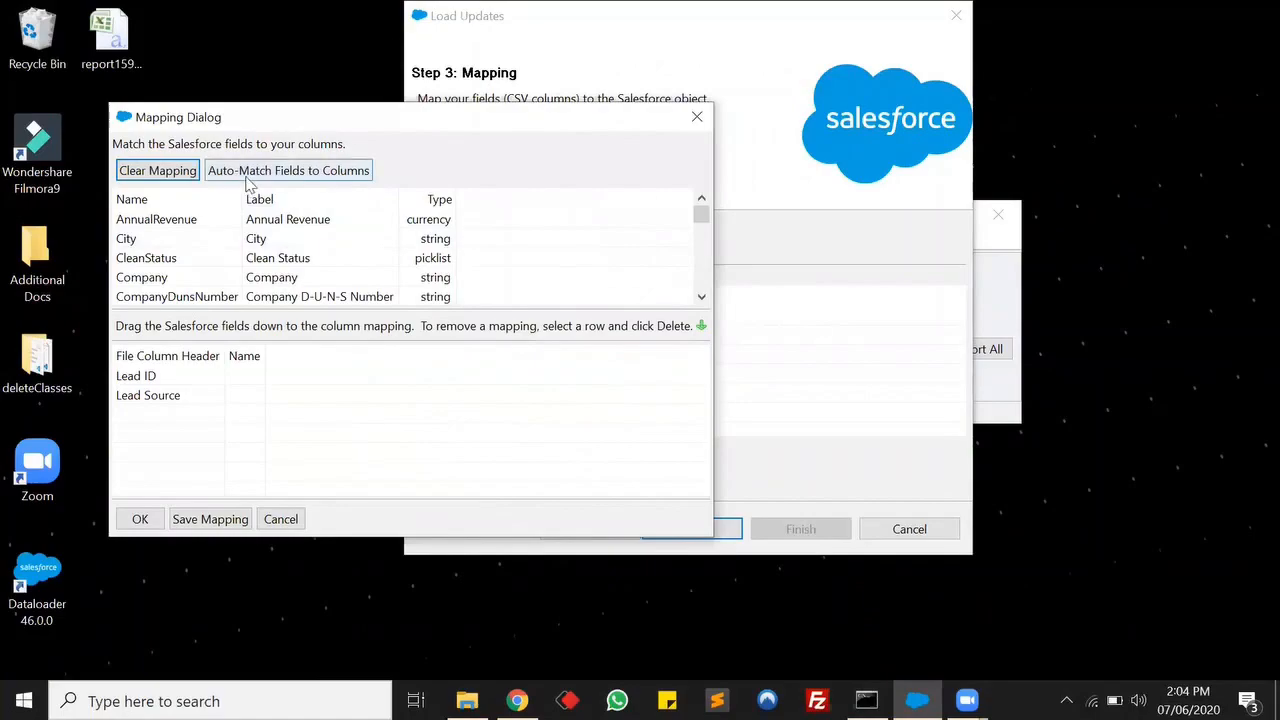
left_click(298, 172)
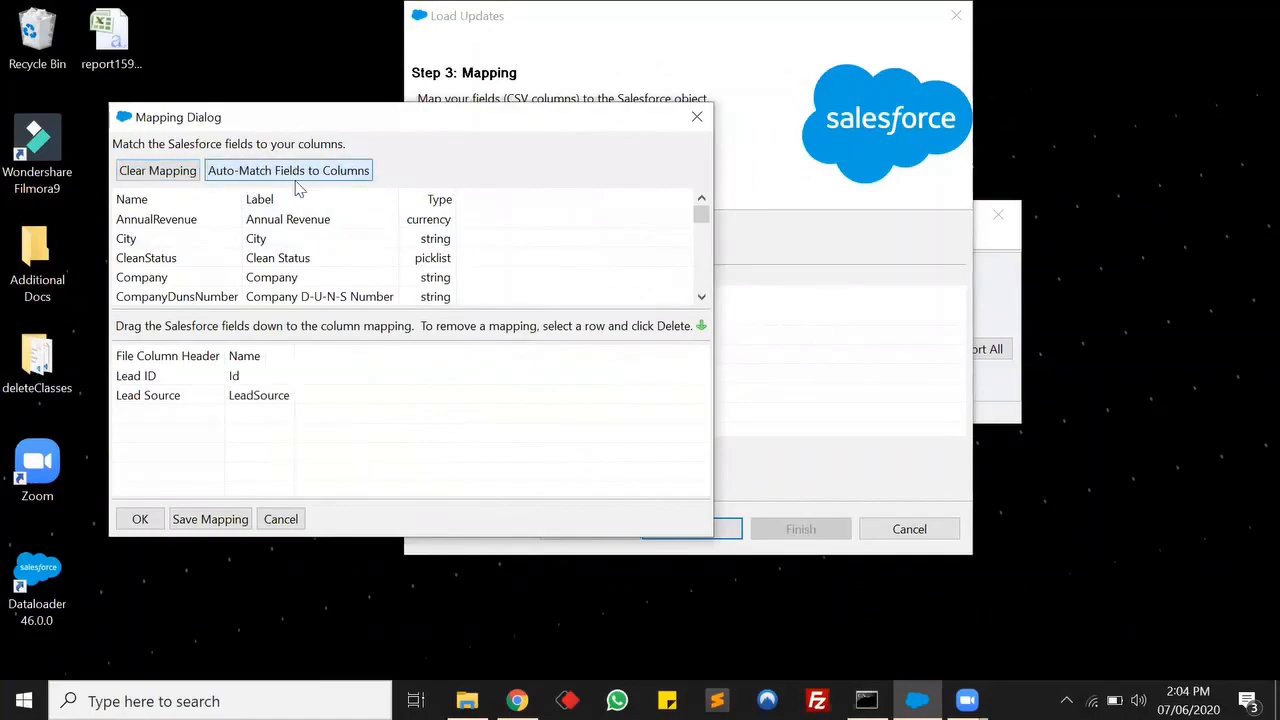
left_click(140, 519)
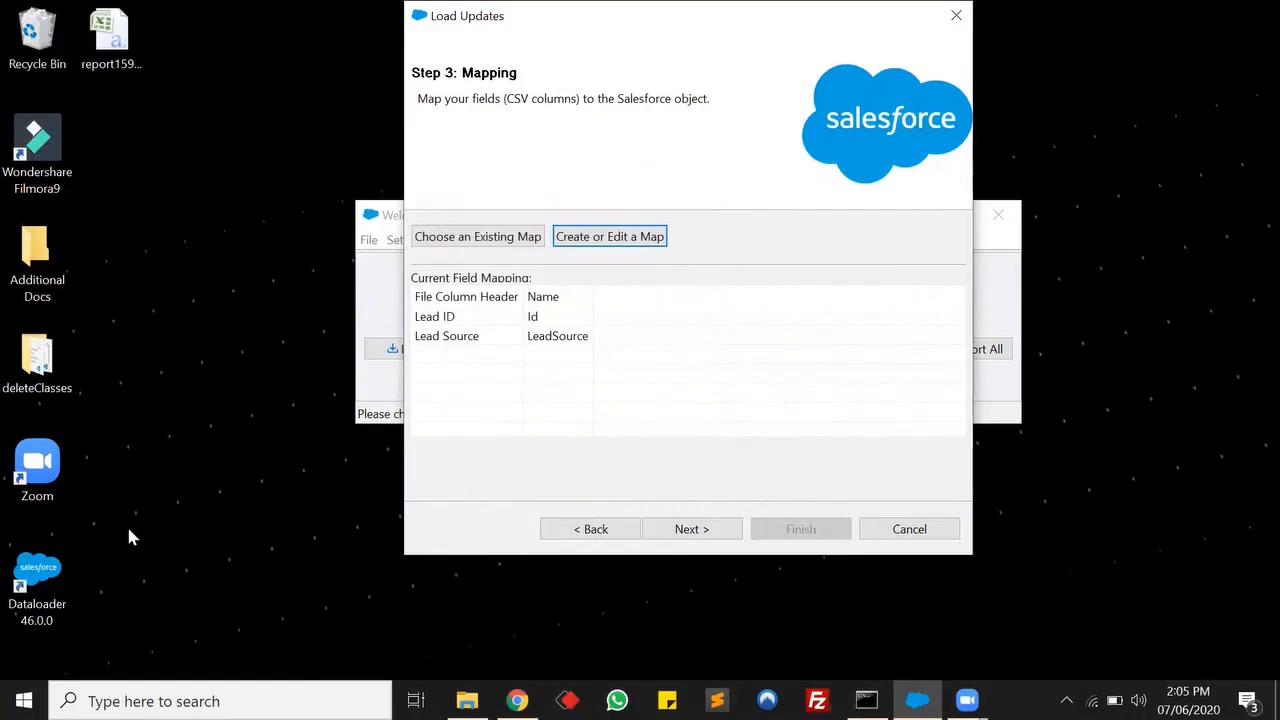
Continue to the final step, finish the update and confirm proceeding.
left_click(692, 529)
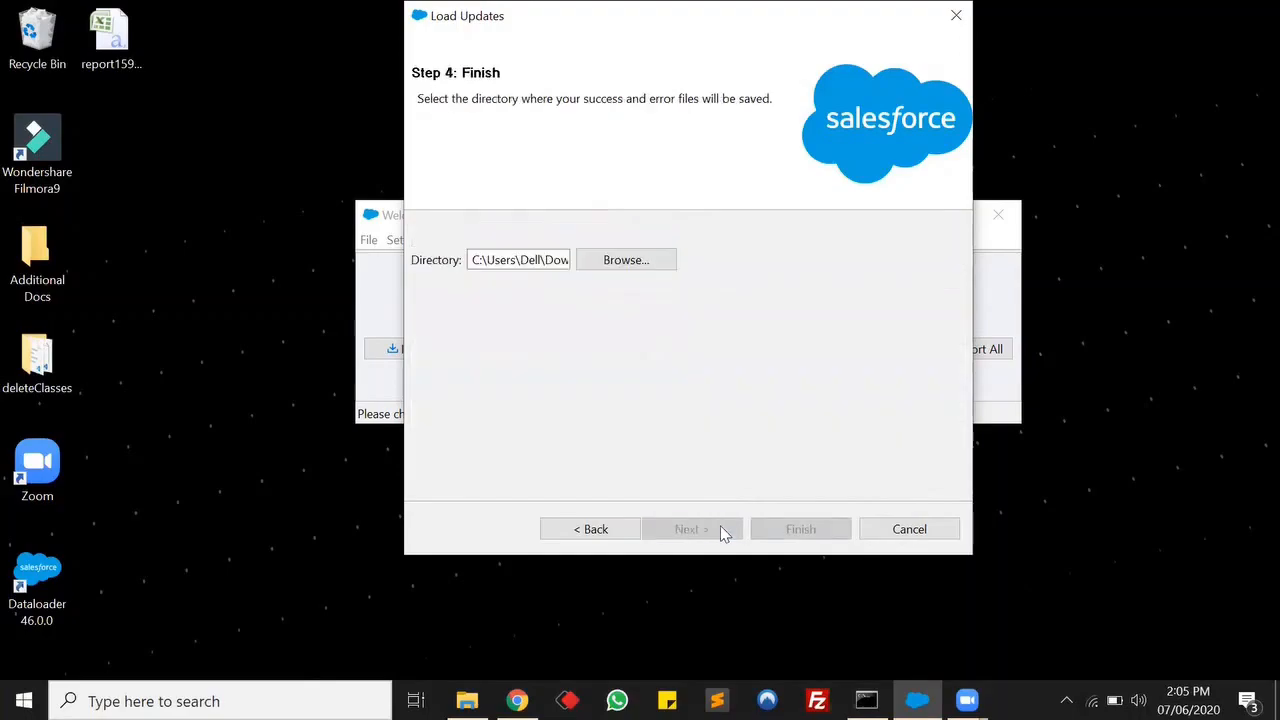
left_click(789, 531)
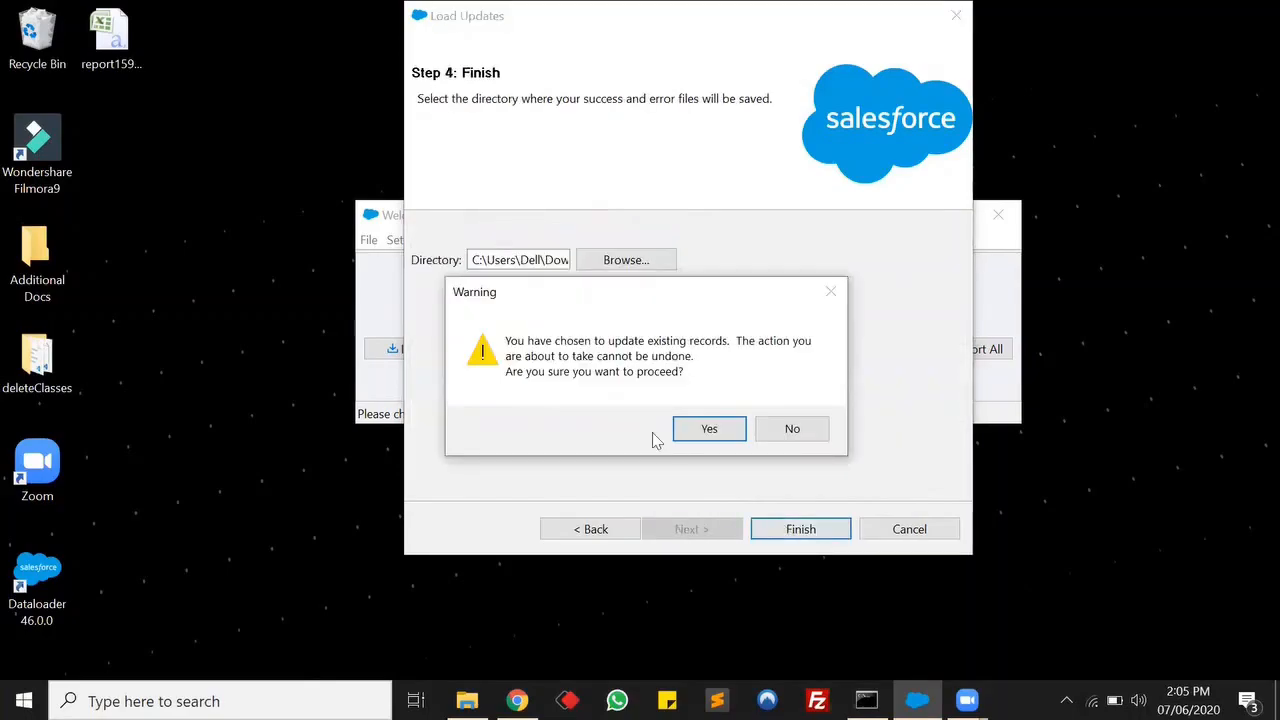
left_click(709, 430)
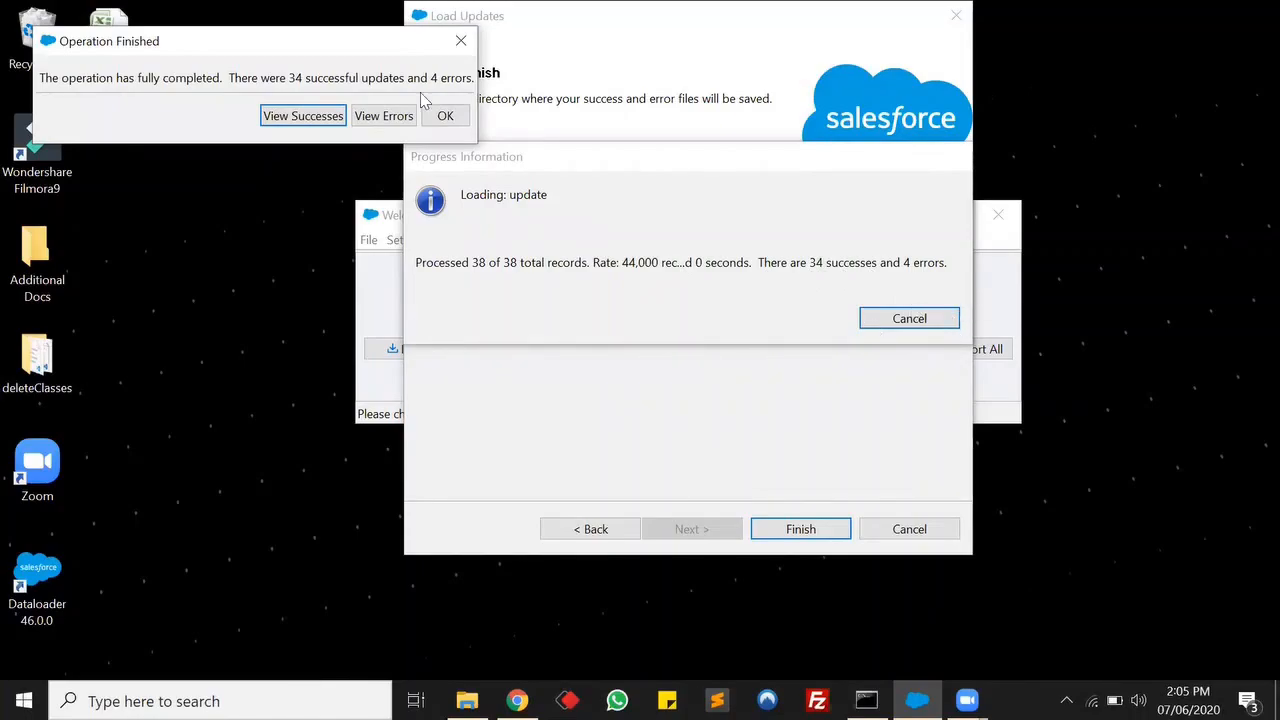
Review the error records of the completed update, then close the viewer and result dialog.
left_click_drag(269, 53, 687, 289)
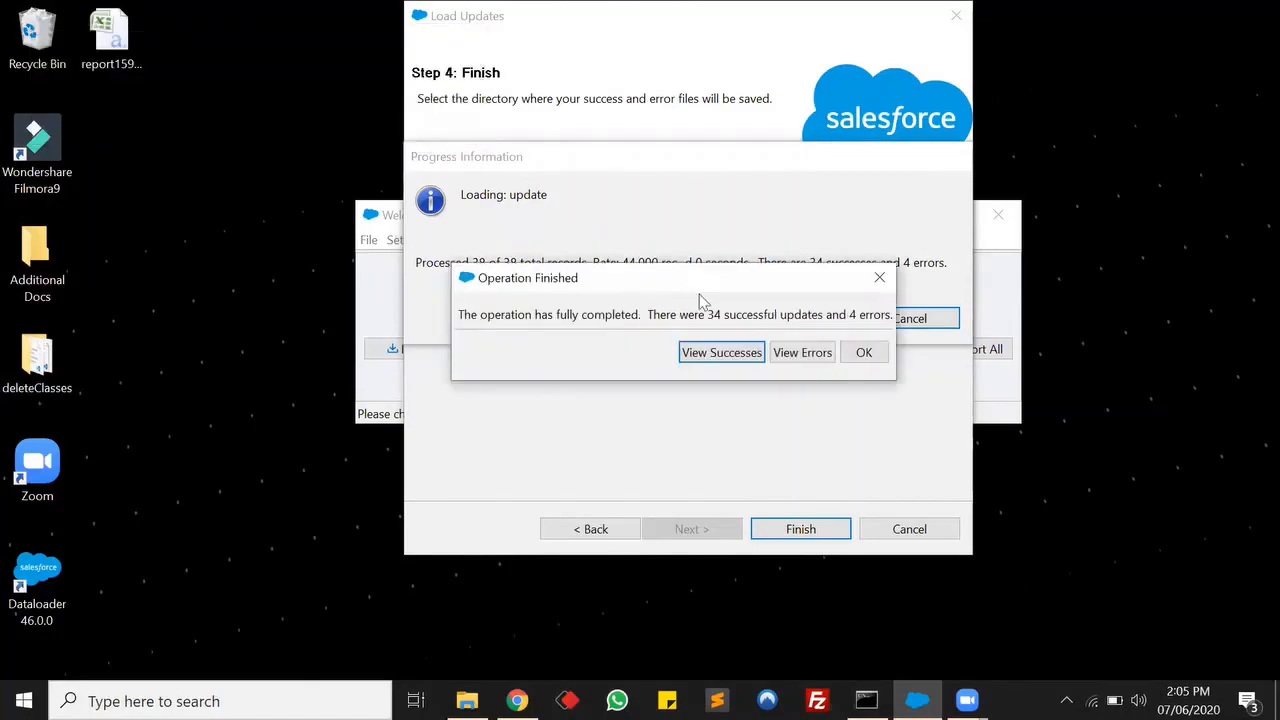
left_click(804, 352)
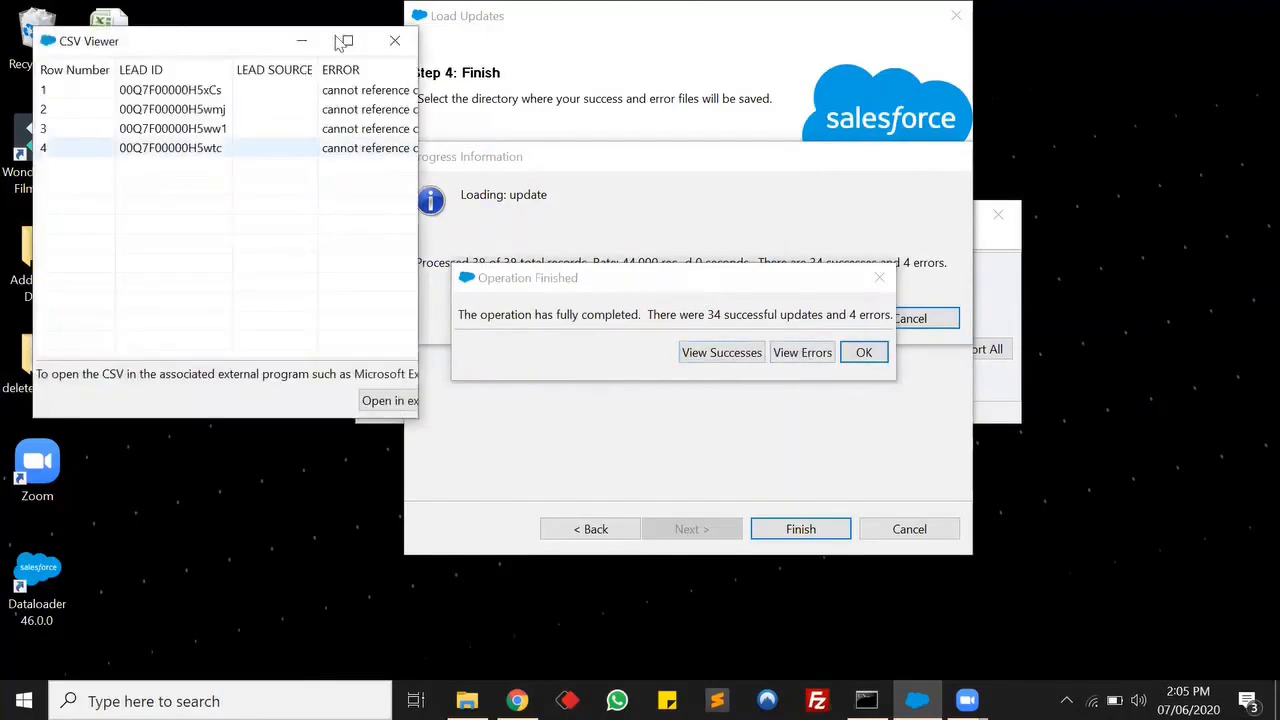
left_click(352, 45)
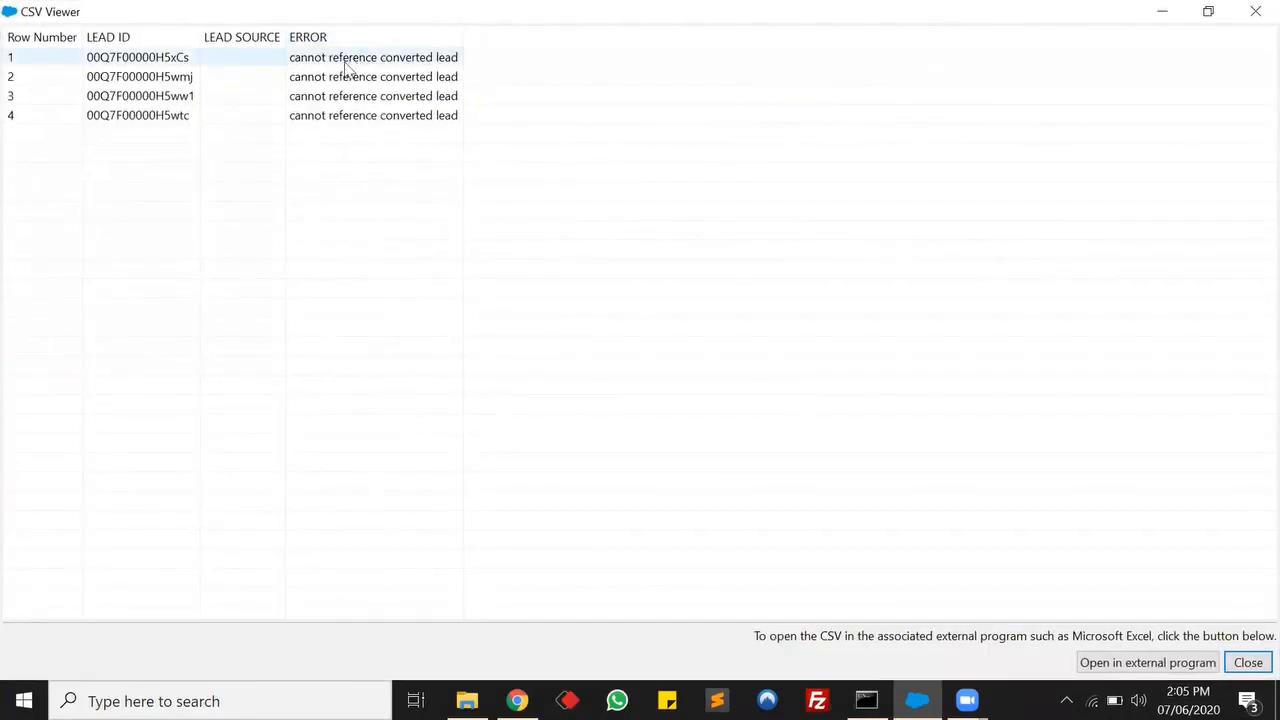
left_click_drag(465, 37, 640, 36)
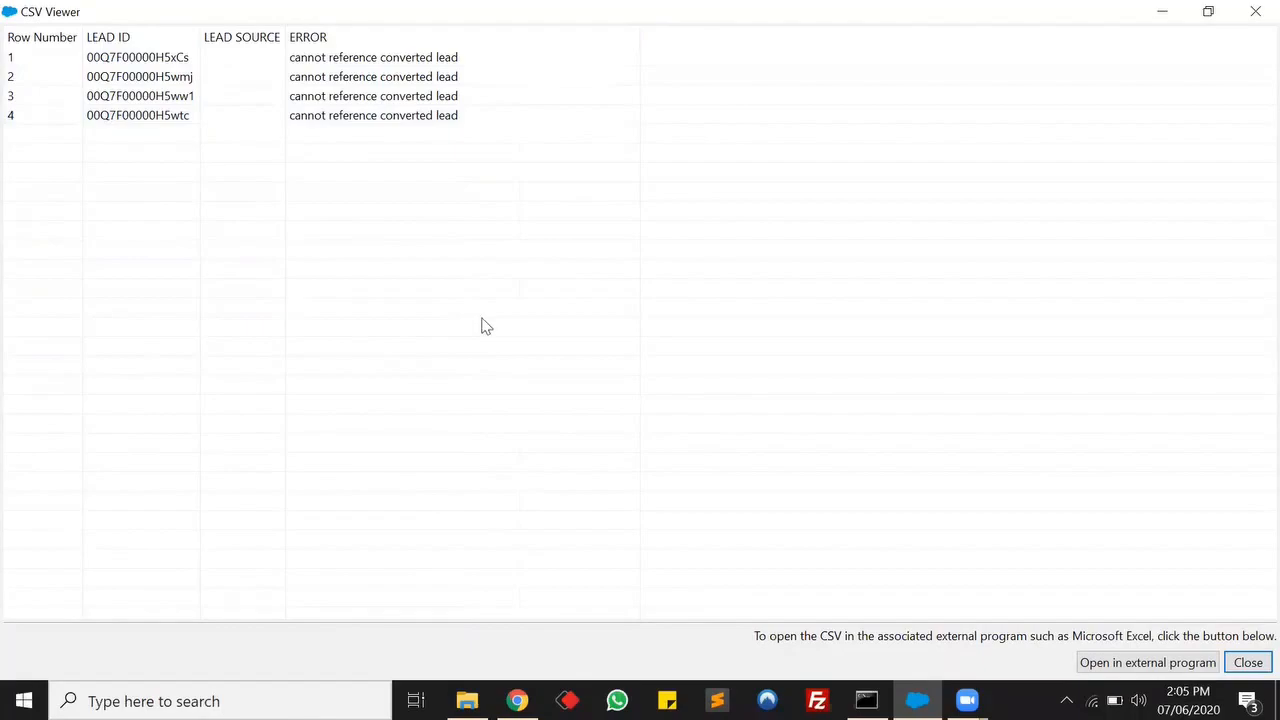
left_click(1252, 10)
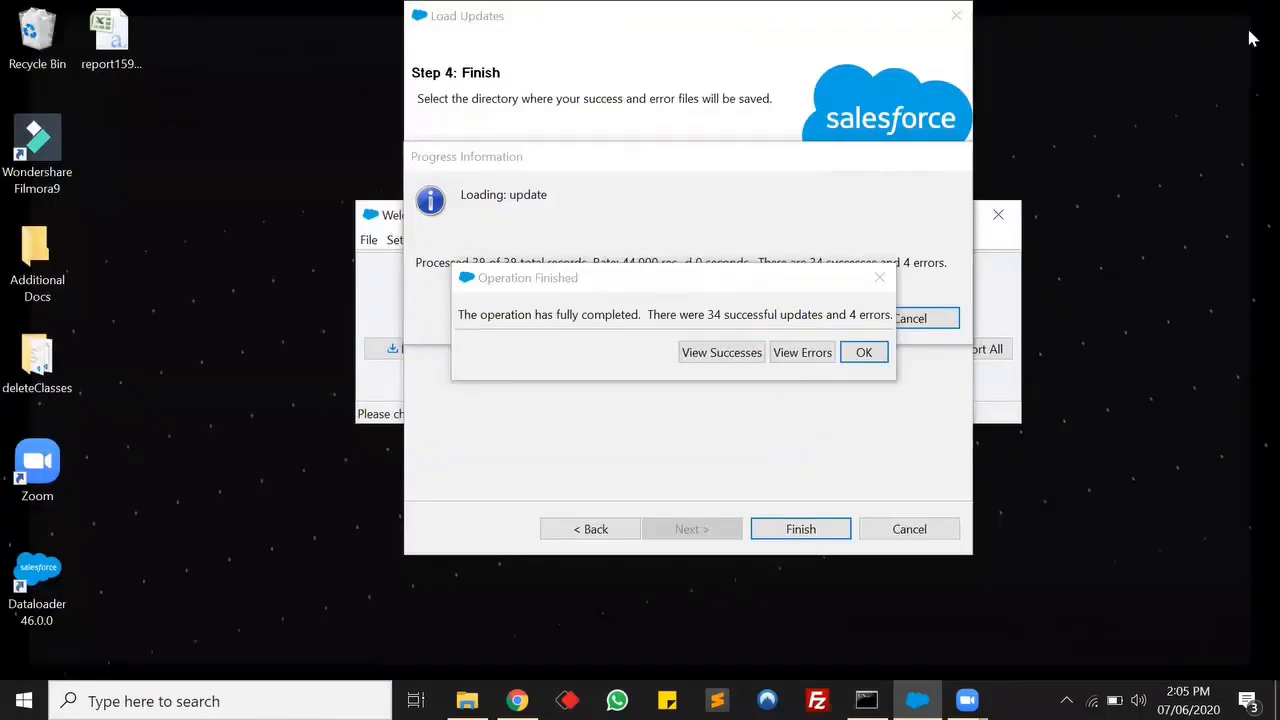
left_click(863, 352)
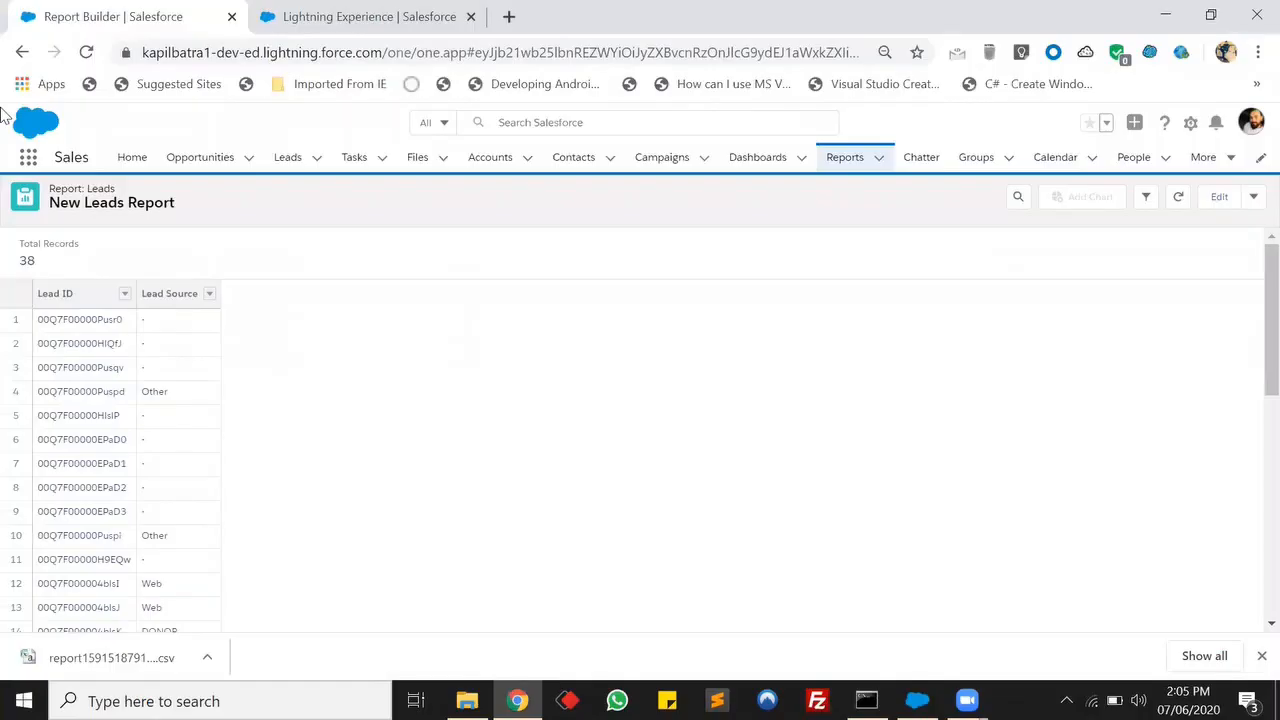
Edit the report to add the Lead Owner column, then run it.
left_click(1220, 198)
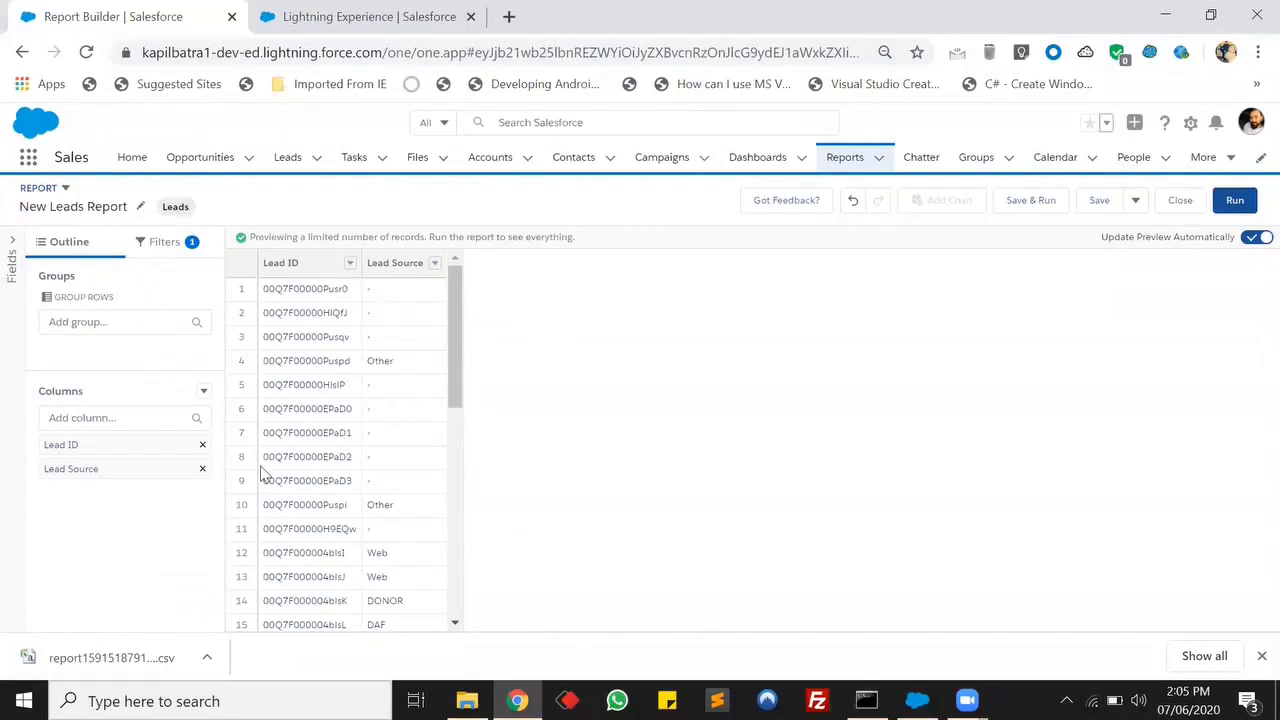
left_click(107, 418)
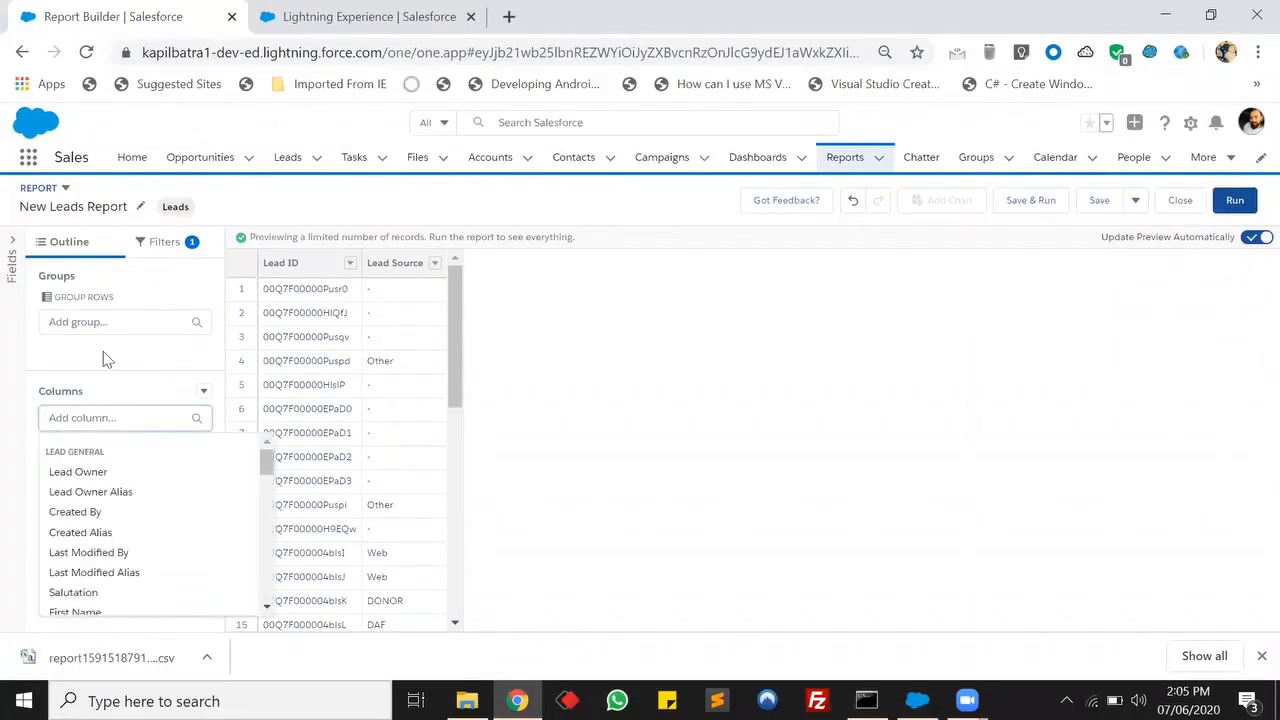
left_click(57, 471)
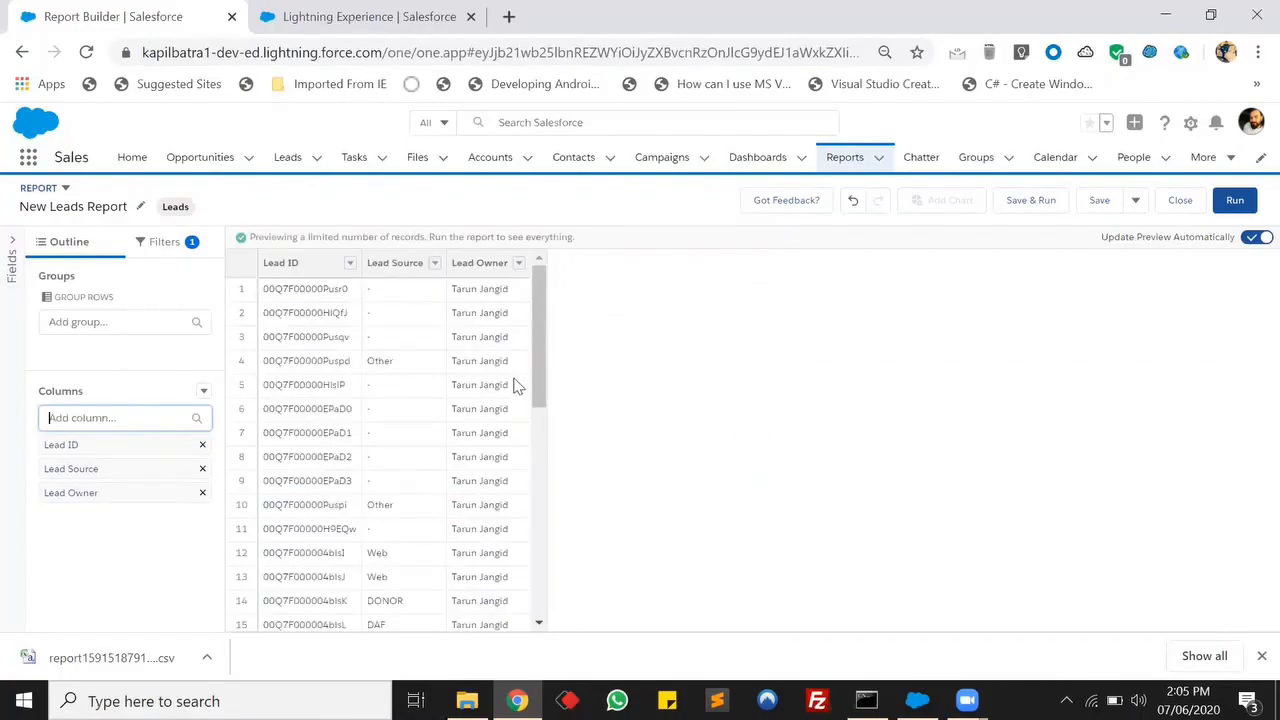
scroll(517, 385, "down", 5)
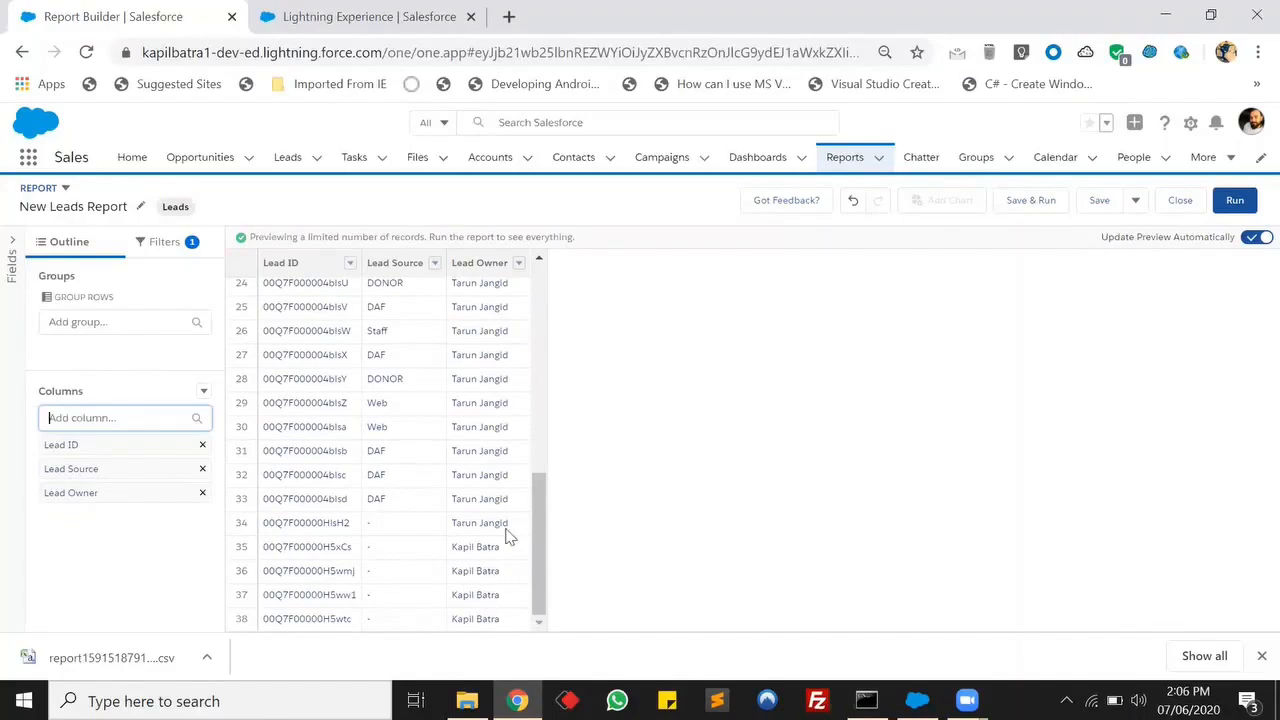
left_click(1246, 210)
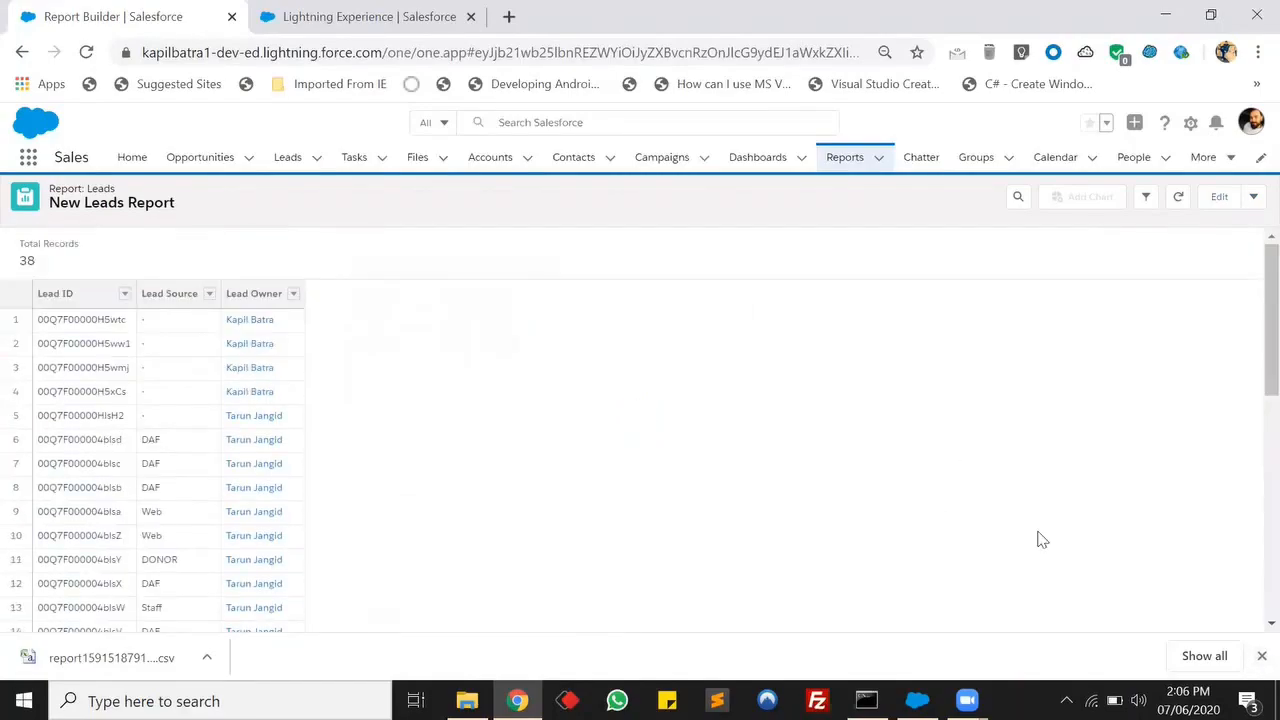
Open Data Loader settings and clear the Assignment rule field.
left_click(1259, 656)
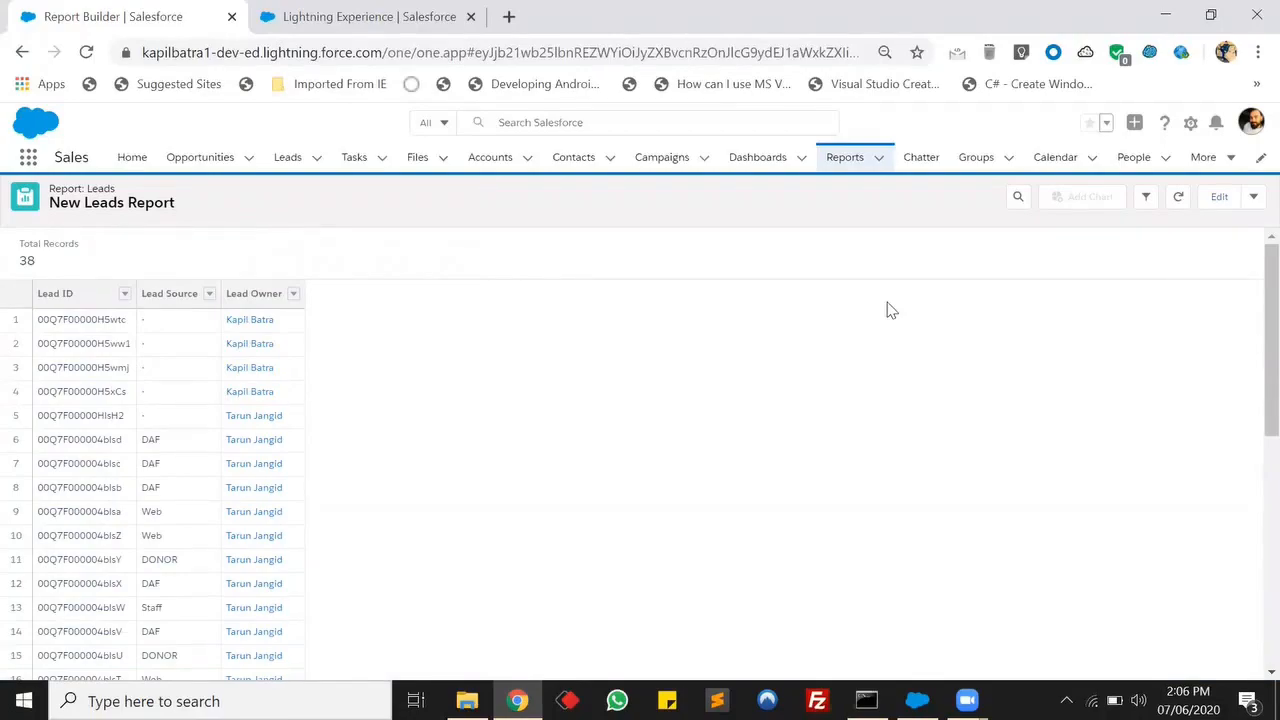
left_click(917, 701)
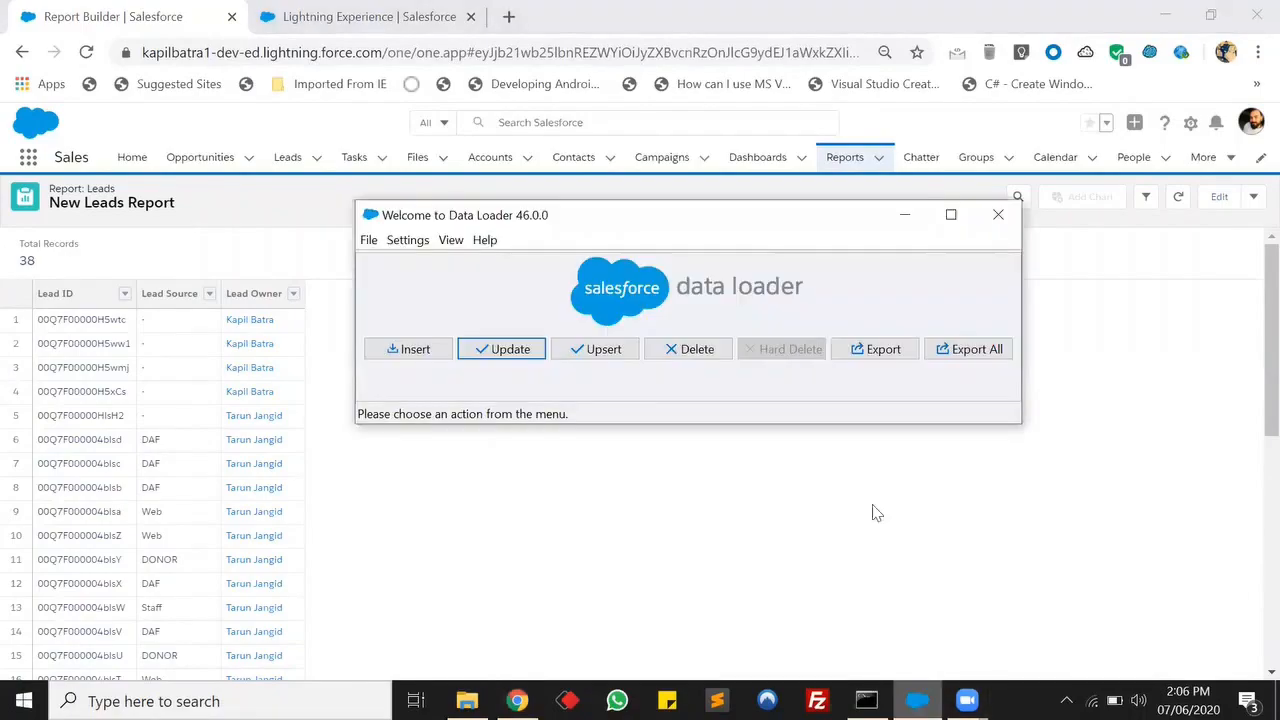
left_click(408, 240)
left_click(432, 262)
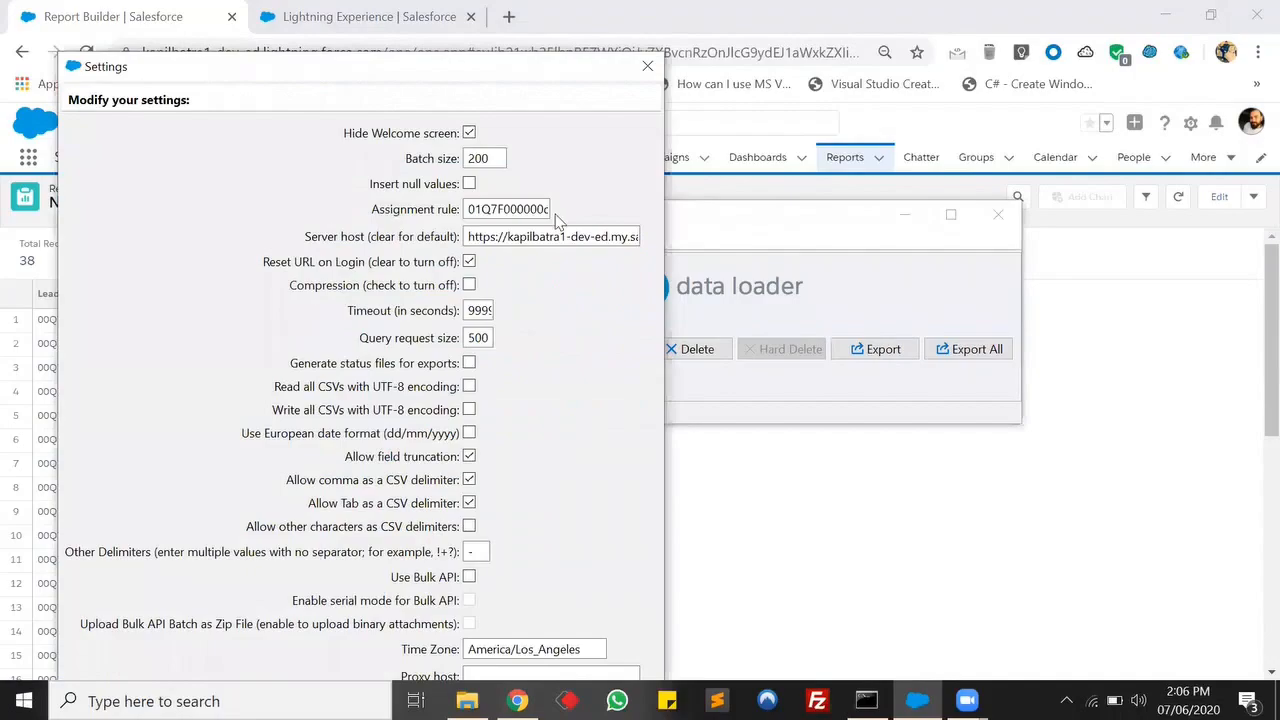
double_click(520, 207)
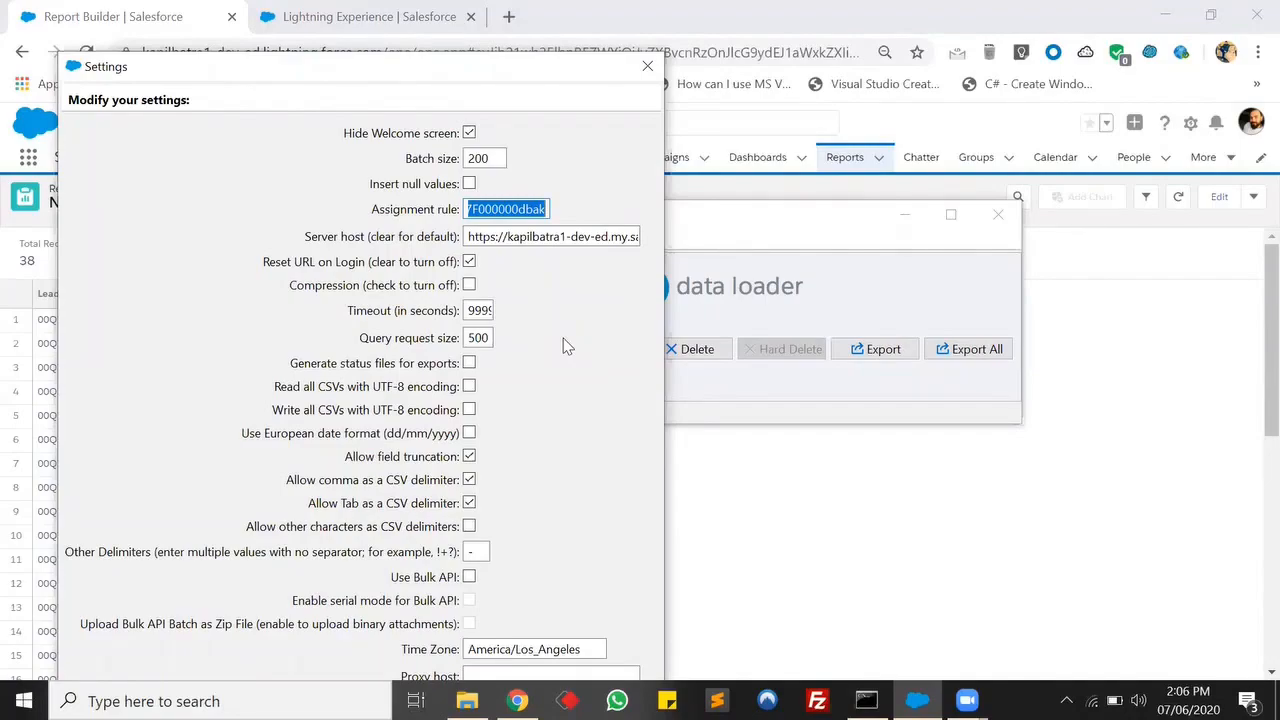
key("BackSpace")
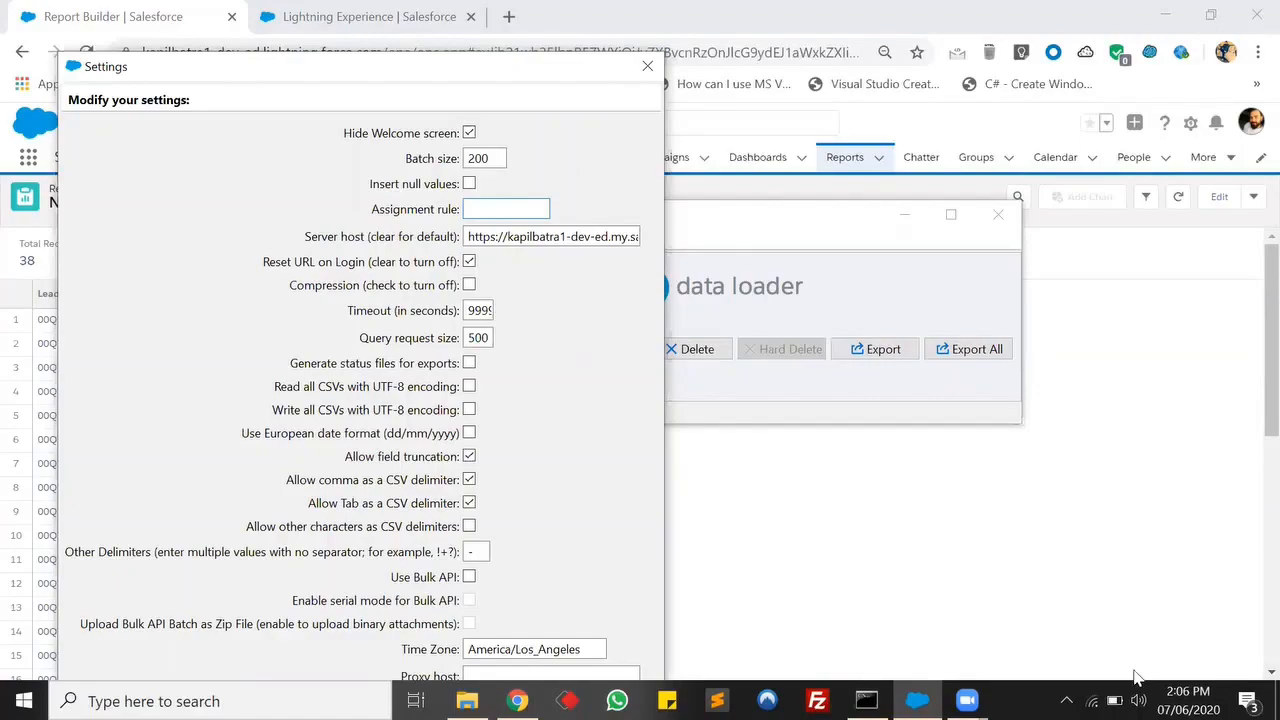
left_click(1277, 700)
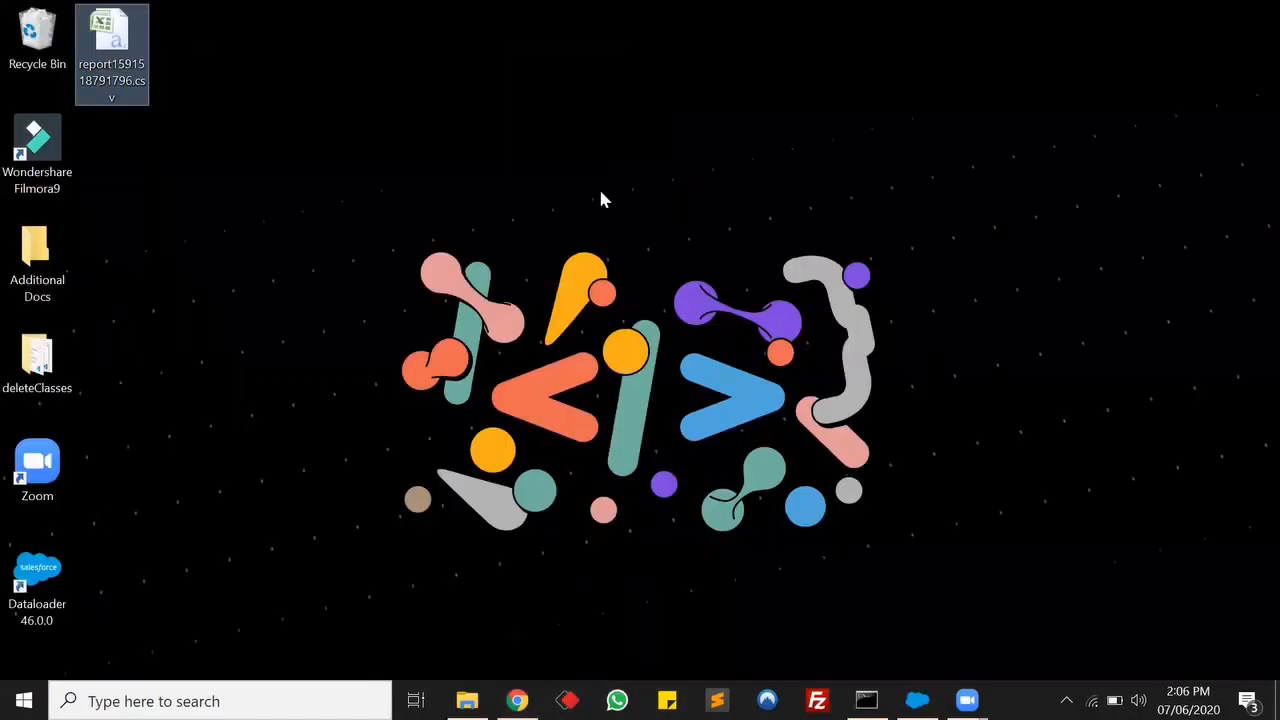
right_click(601, 190)
left_click(650, 250)
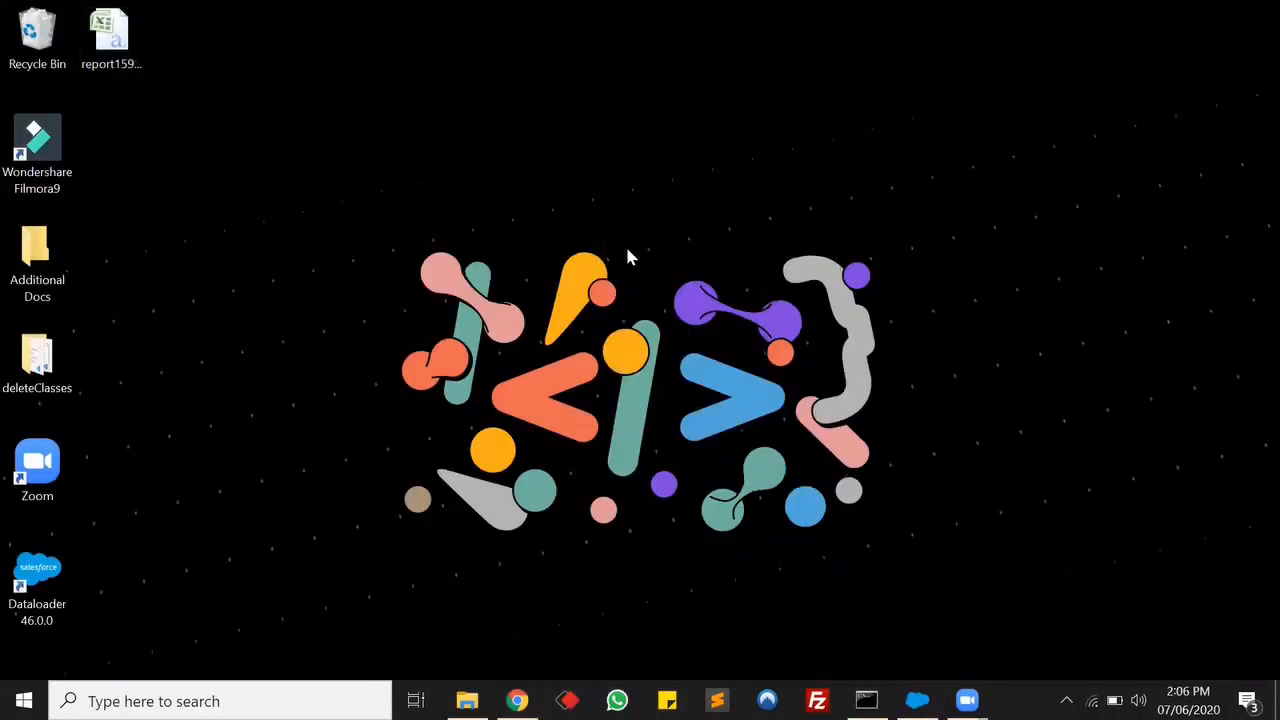